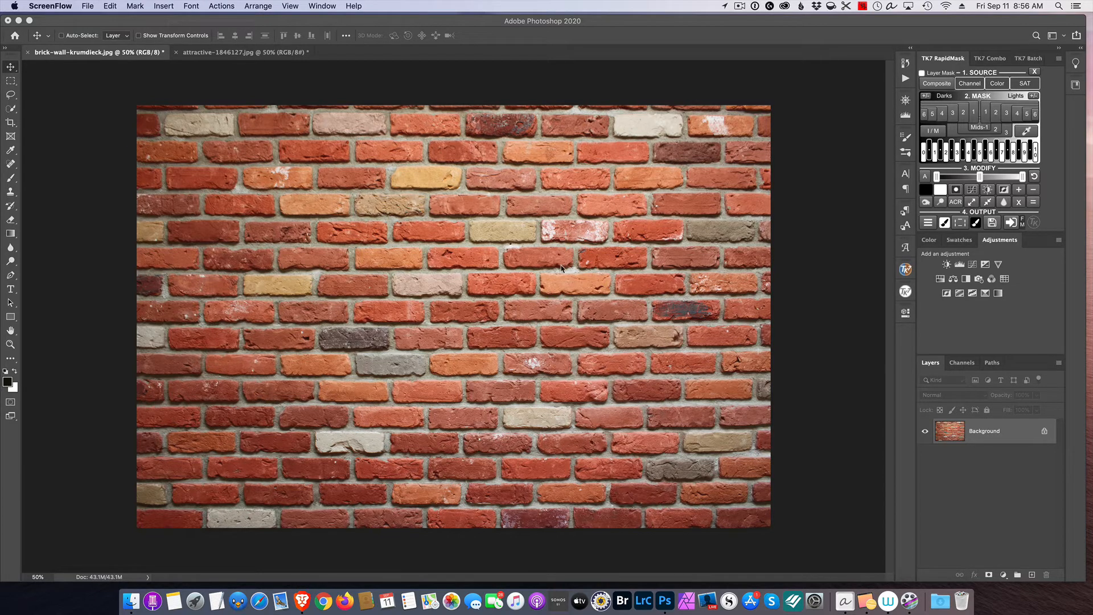
Switch to the attractive-1846127.jpg portrait and select the woman automatically with Select Subject
left_click(234, 55)
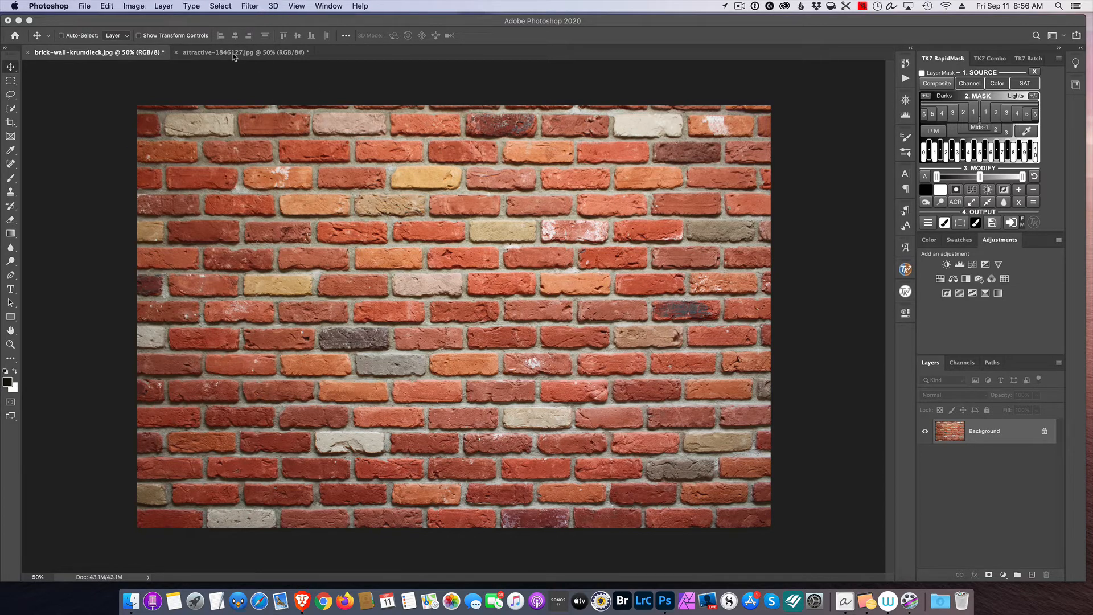
left_click(234, 55)
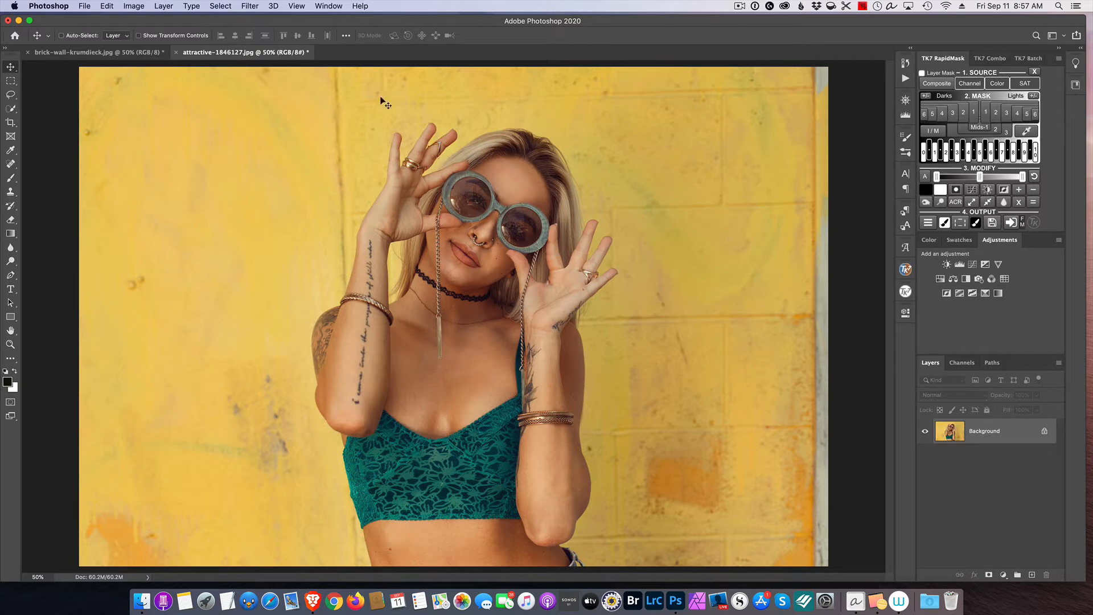
left_click(222, 7)
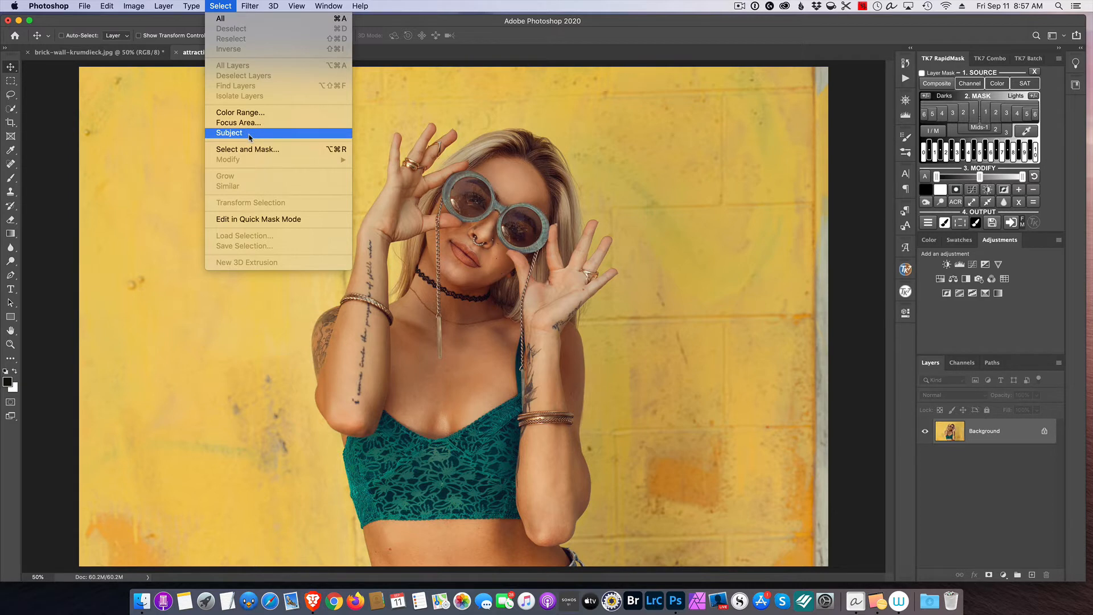
left_click(249, 136)
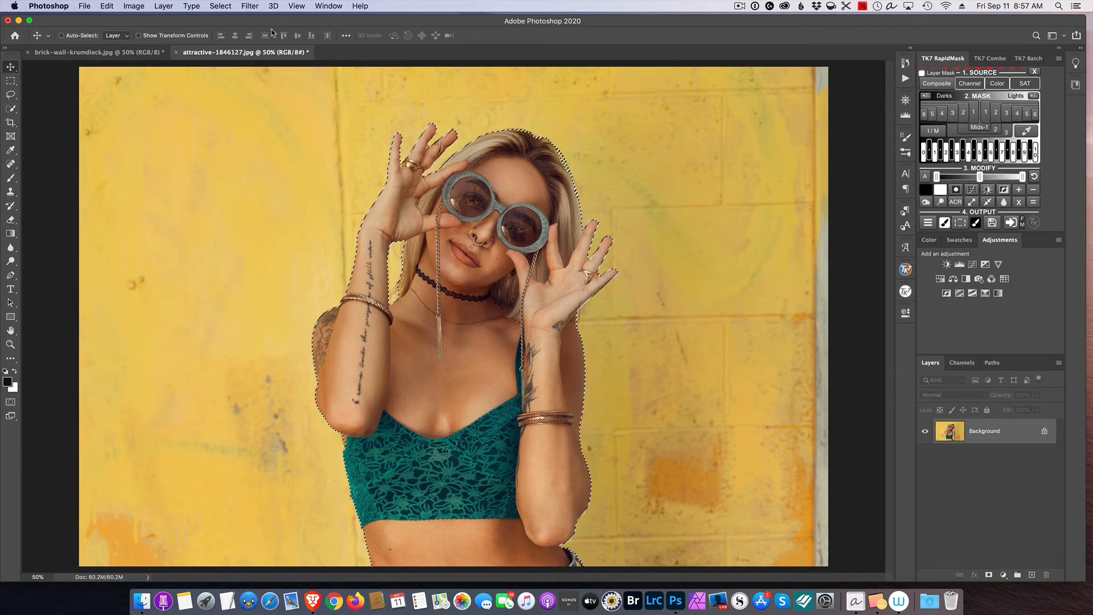
Check the woman's selection in Select and Mask and output it as a Selection
left_click(220, 6)
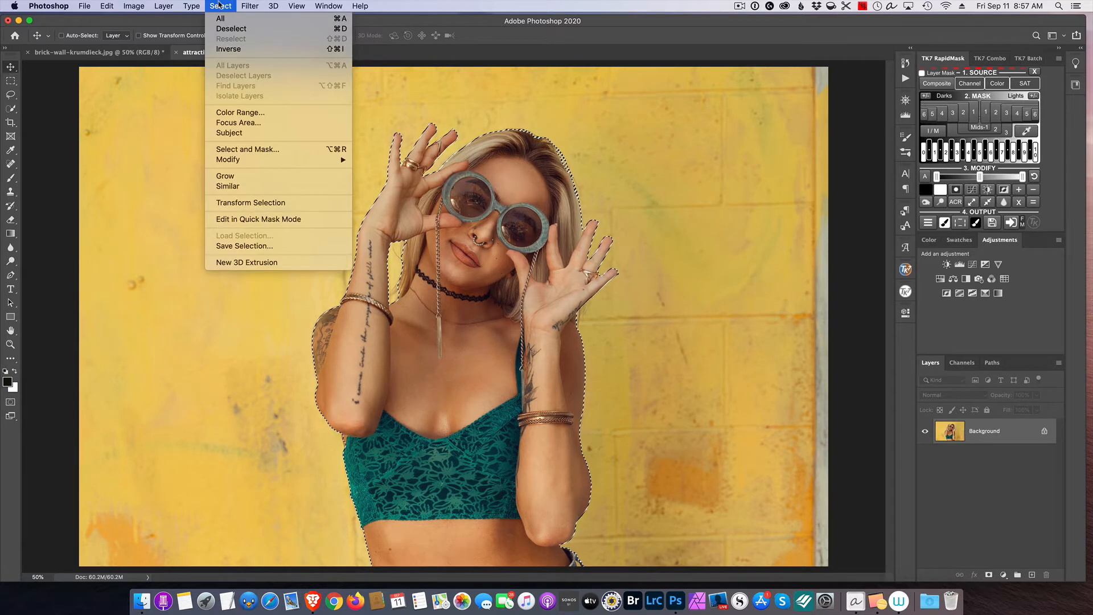
left_click(275, 150)
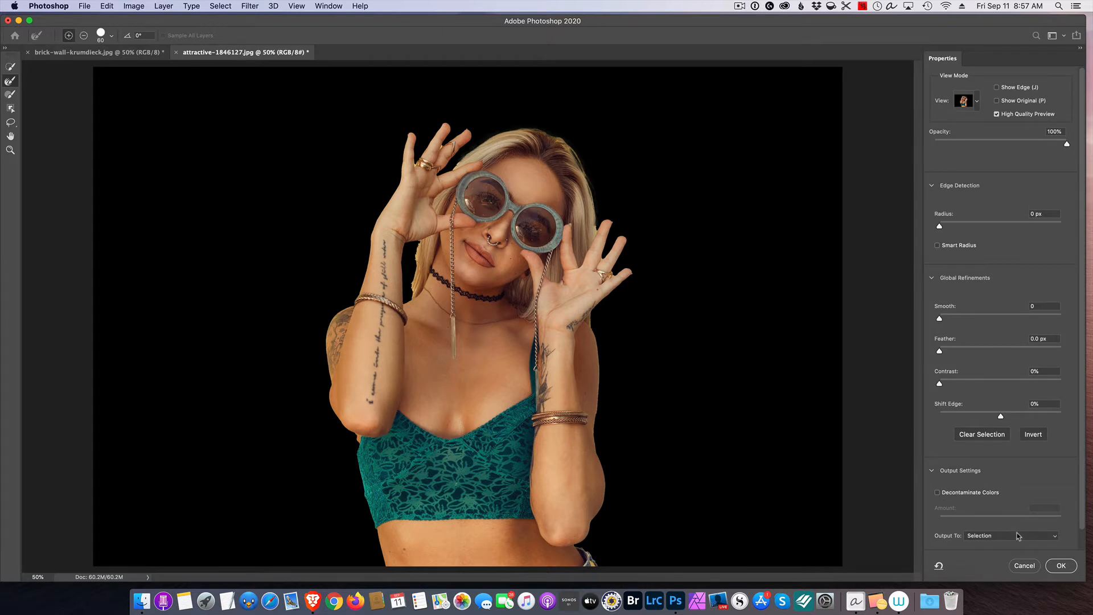
left_click(1060, 566)
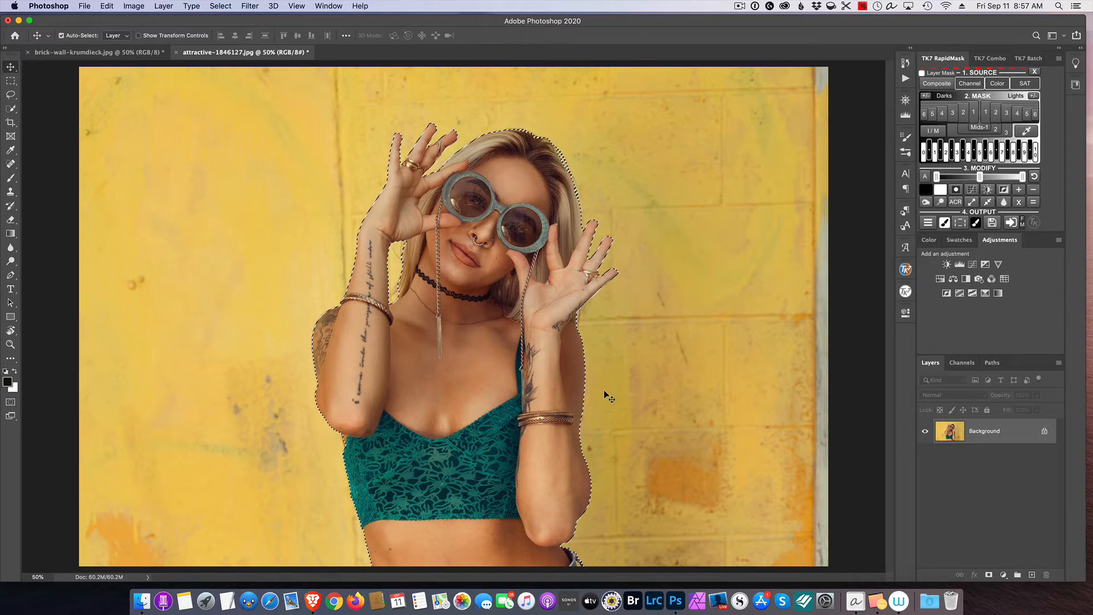
Copy the selected woman to a new layer and check the cutout by hiding and reshowing the Background layer
key("super+j")
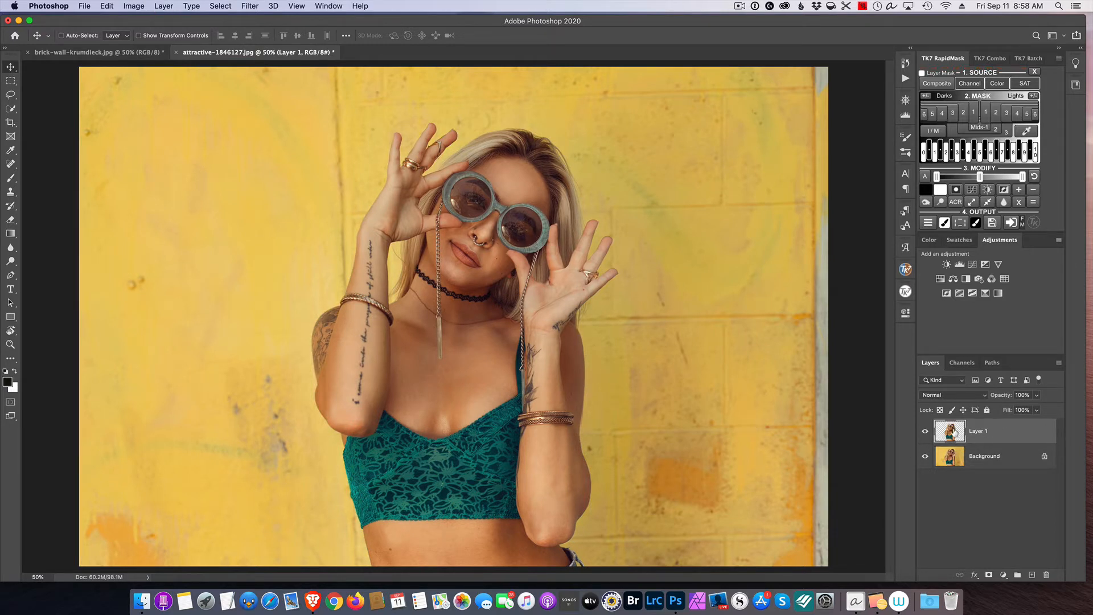
left_click(923, 457)
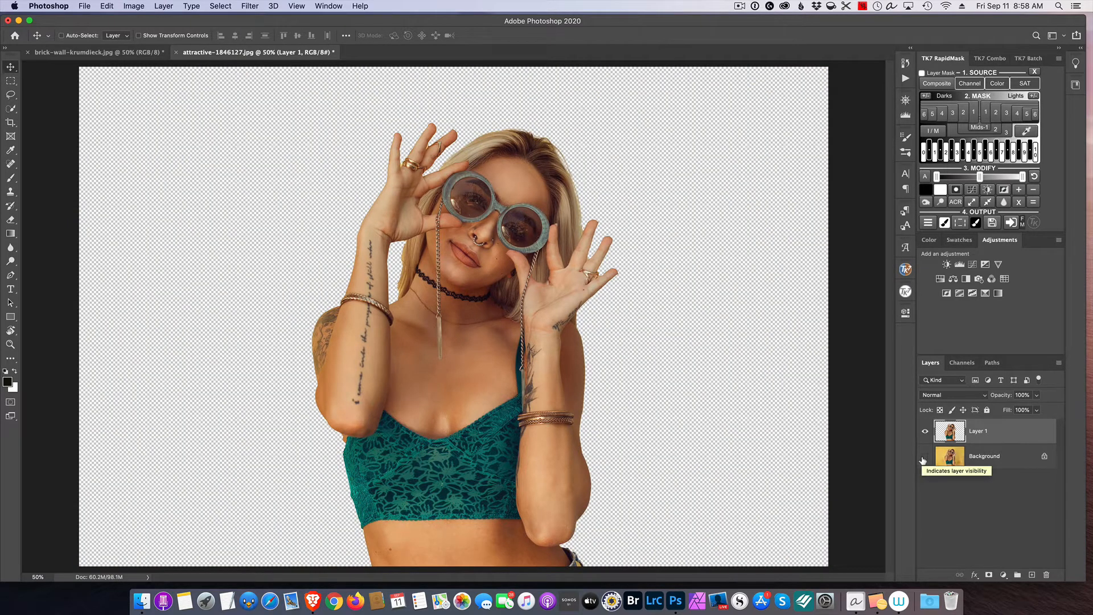
left_click(923, 457)
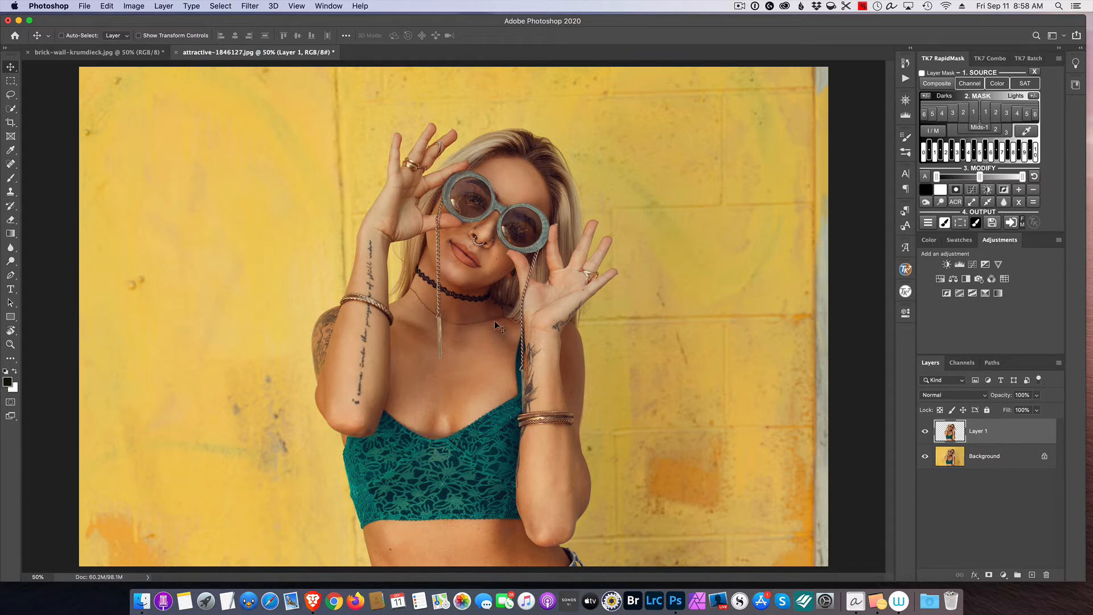
Place the woman's cutout in the brick-wall-krumdieck.jpg document and scale it proportionally to about 92% so she fits the wall
left_click_drag(486, 318, 459, 282)
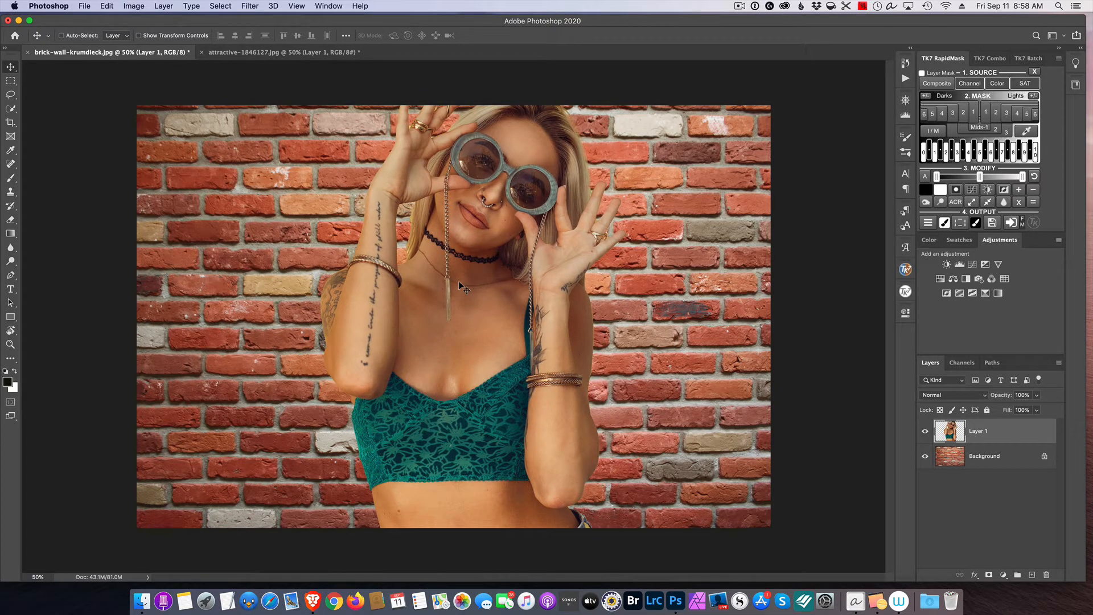
key("super+t")
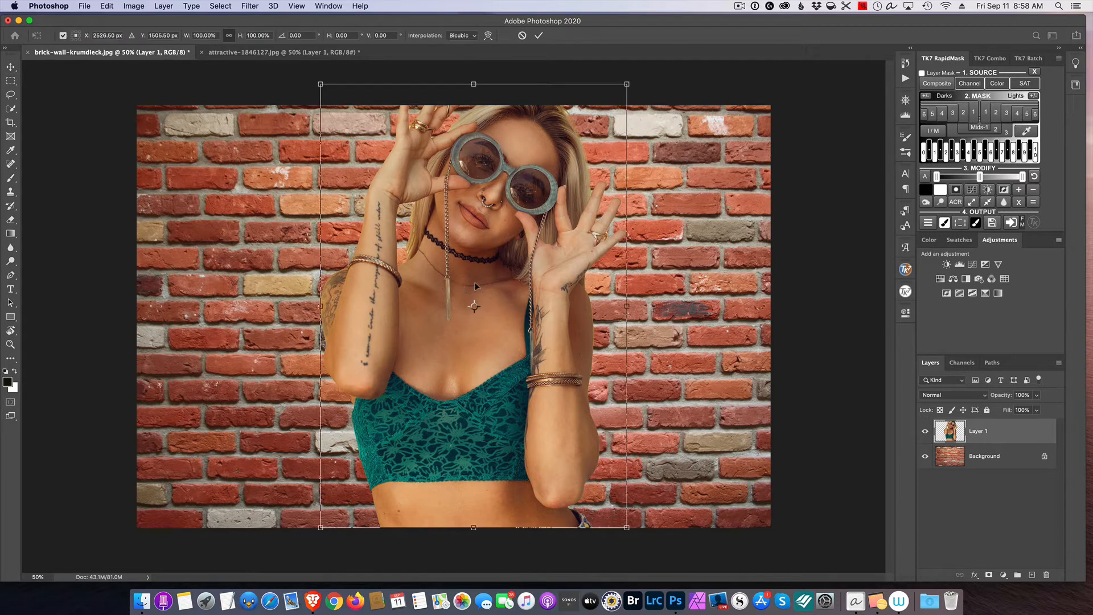
left_click_drag(627, 84, 588, 112)
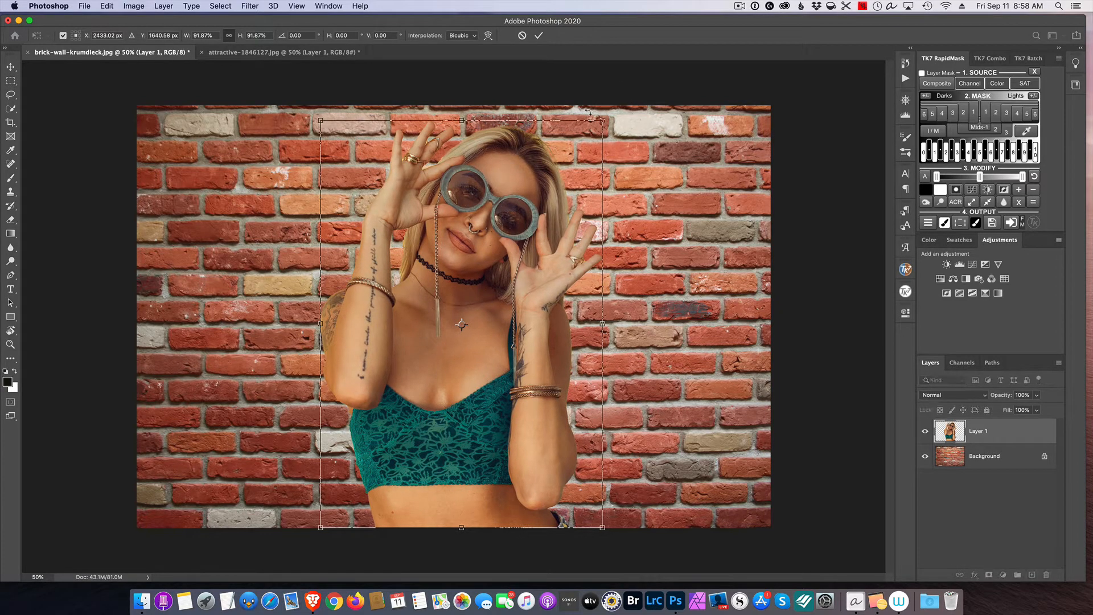
key("Return")
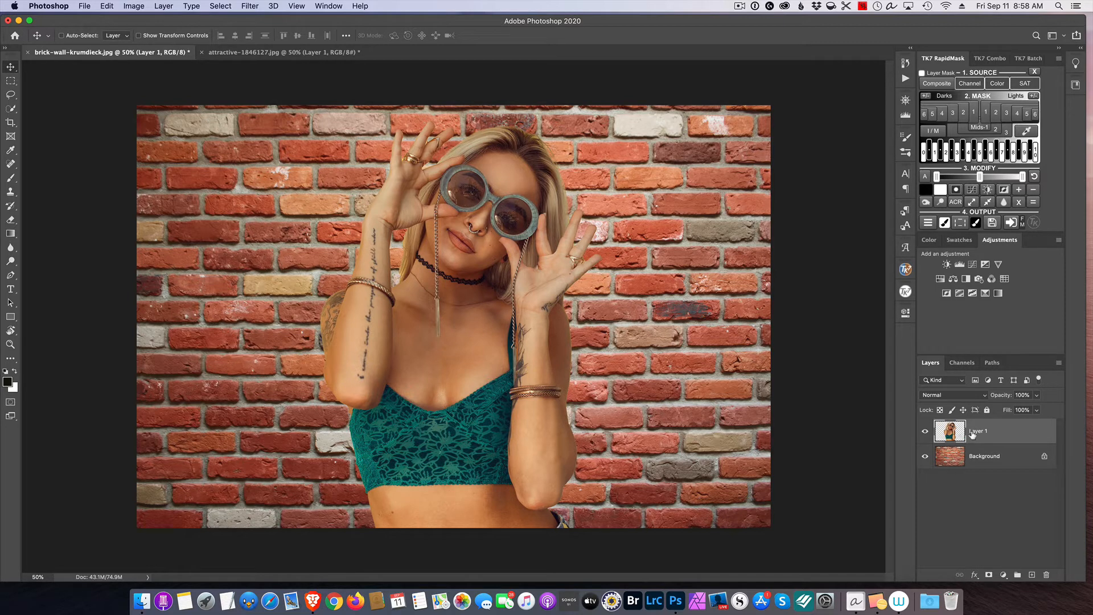
Convert the woman's layer to a smart object and hide it
right_click(1006, 432)
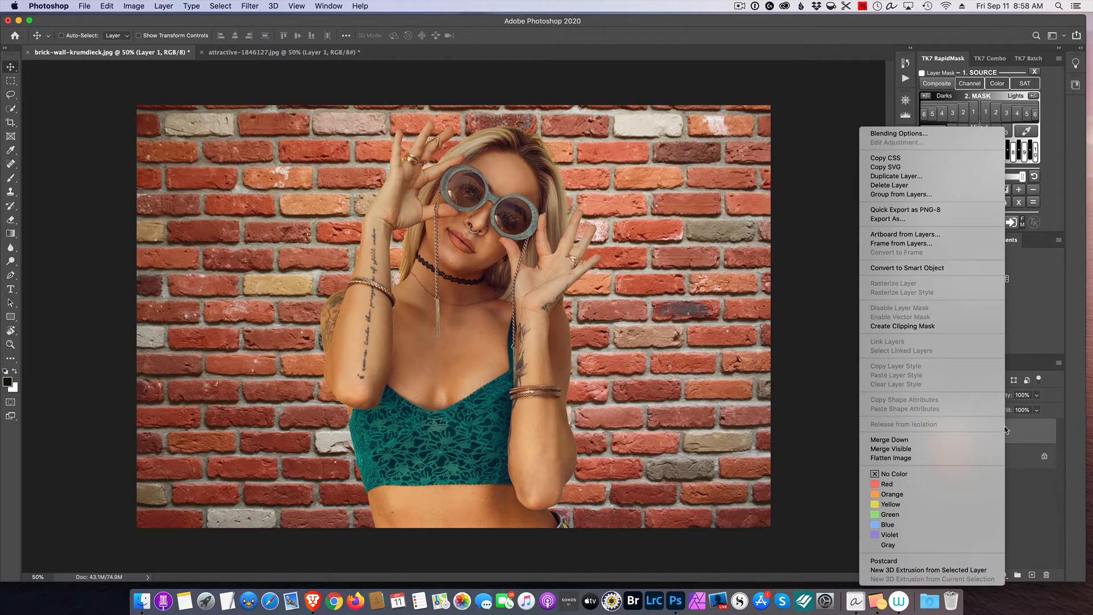
left_click(918, 268)
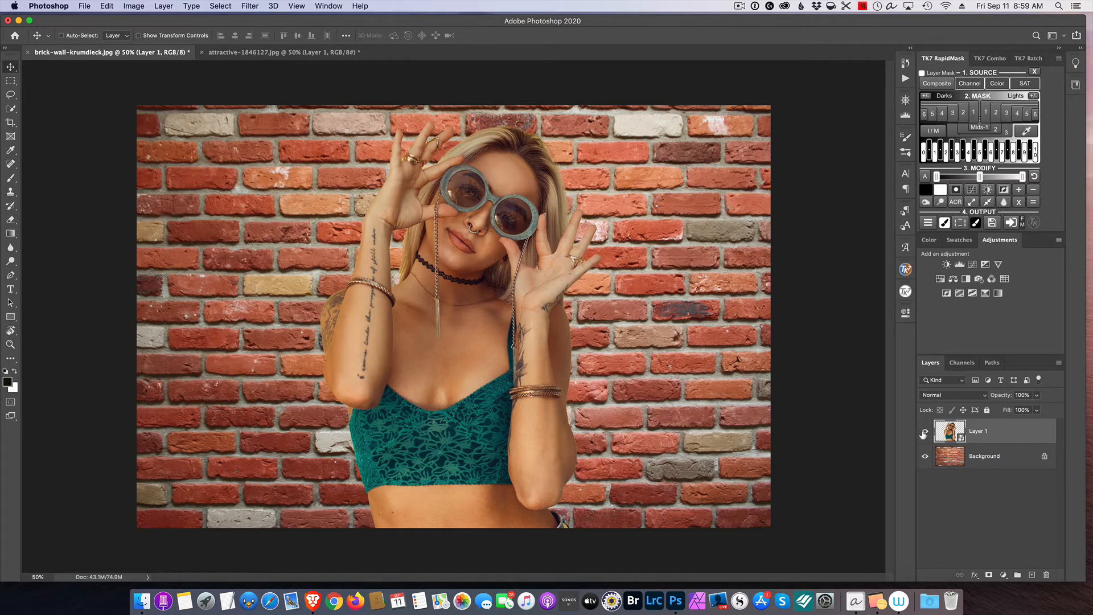
left_click(923, 435)
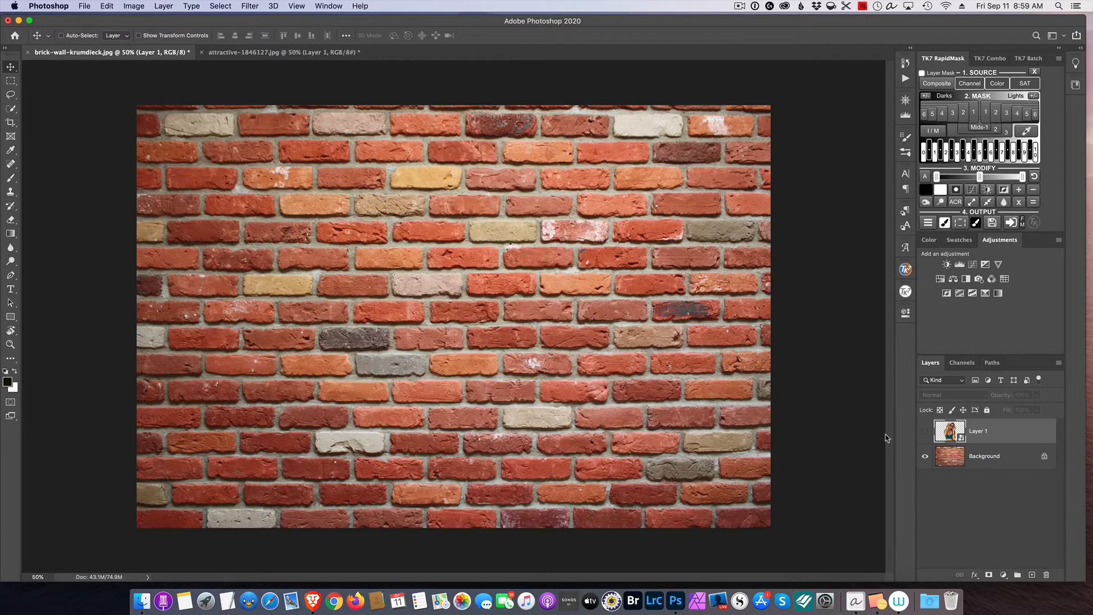
Duplicate the brick wall Background layer and desaturate the copy
left_click(1003, 460)
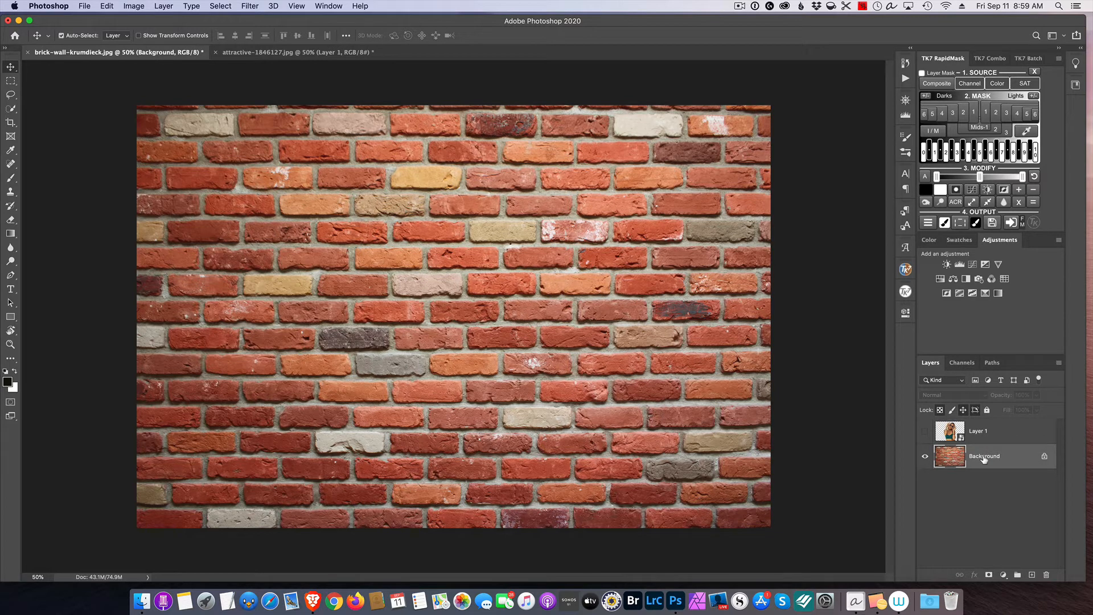
key("super+j")
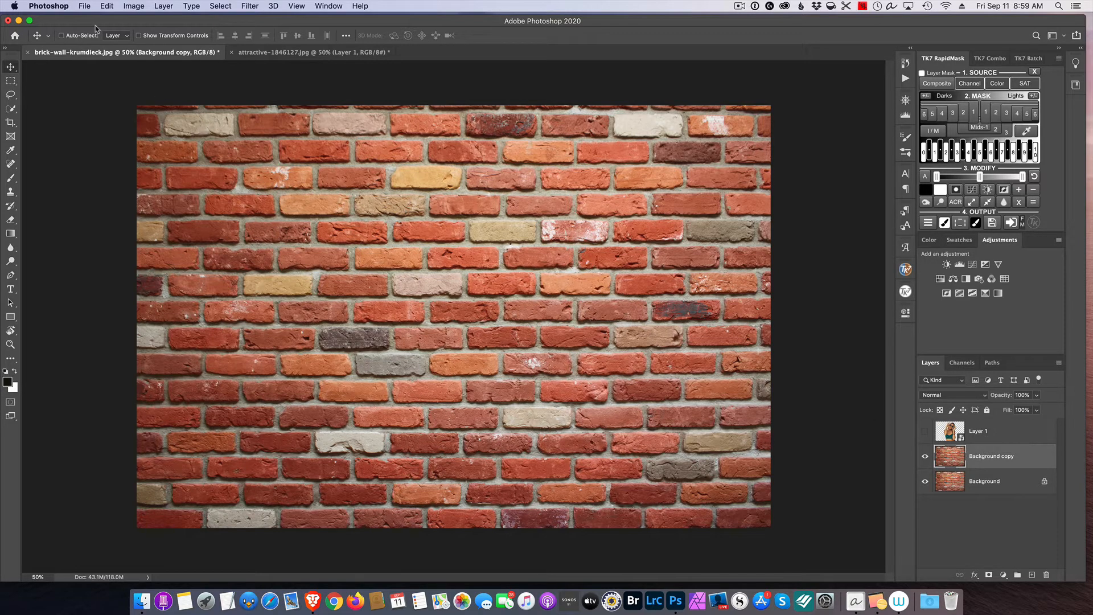
left_click(135, 7)
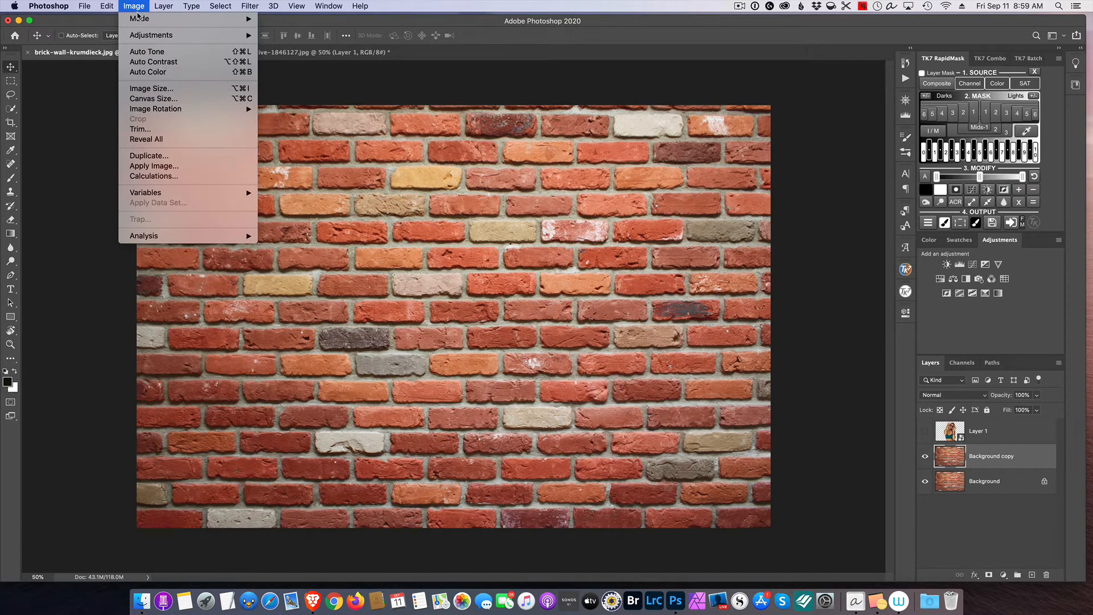
mouse_move(151, 35)
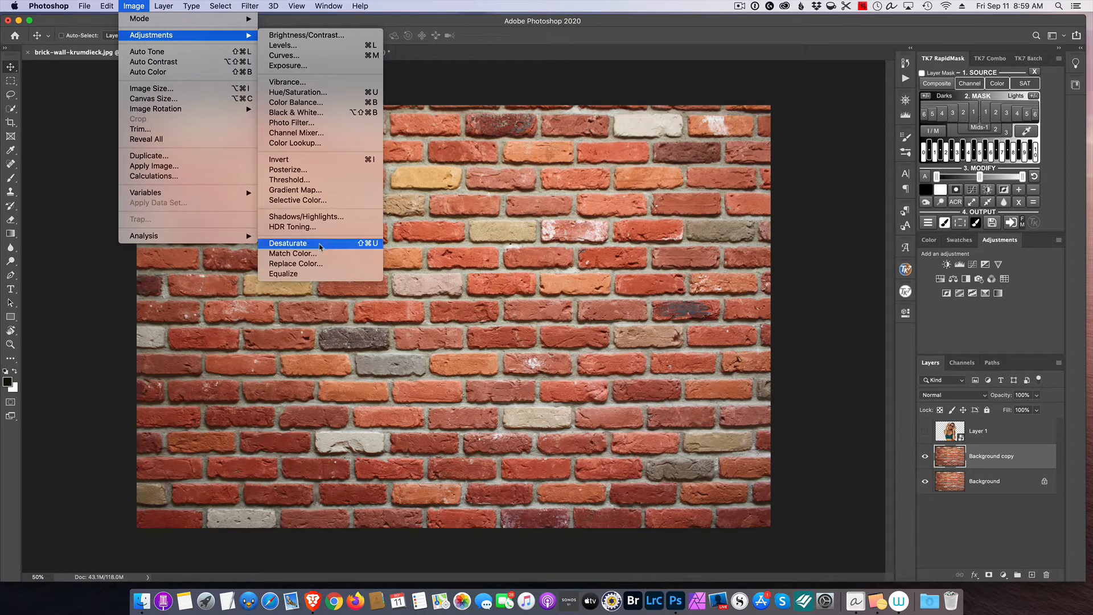
left_click(320, 244)
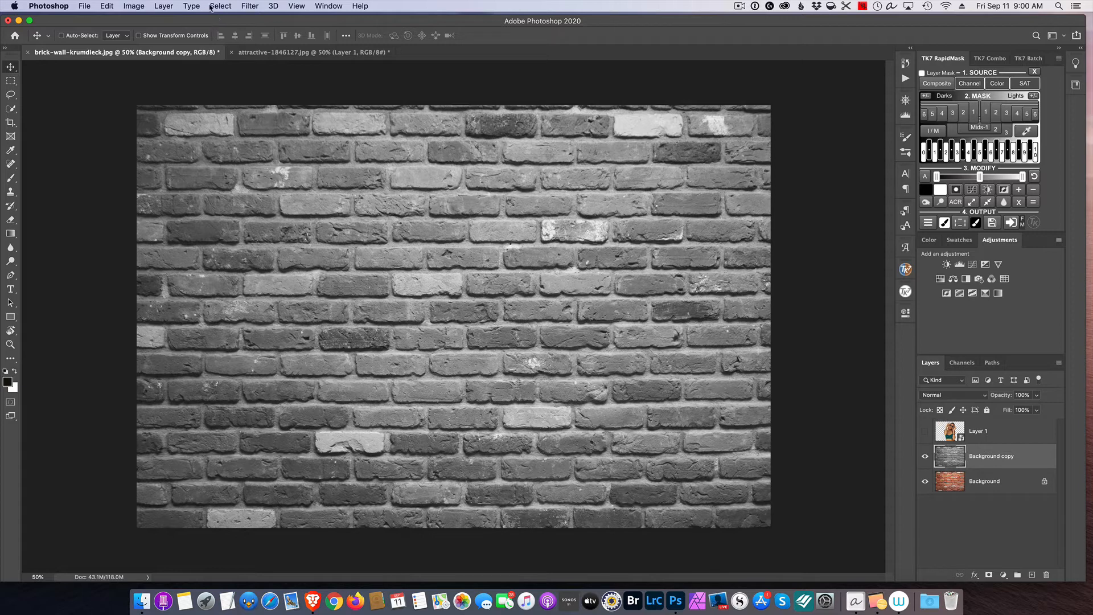
Apply a Gaussian Blur with a radius of 5.4 pixels to the desaturated brick layer, comparing it with the preview off
left_click(246, 5)
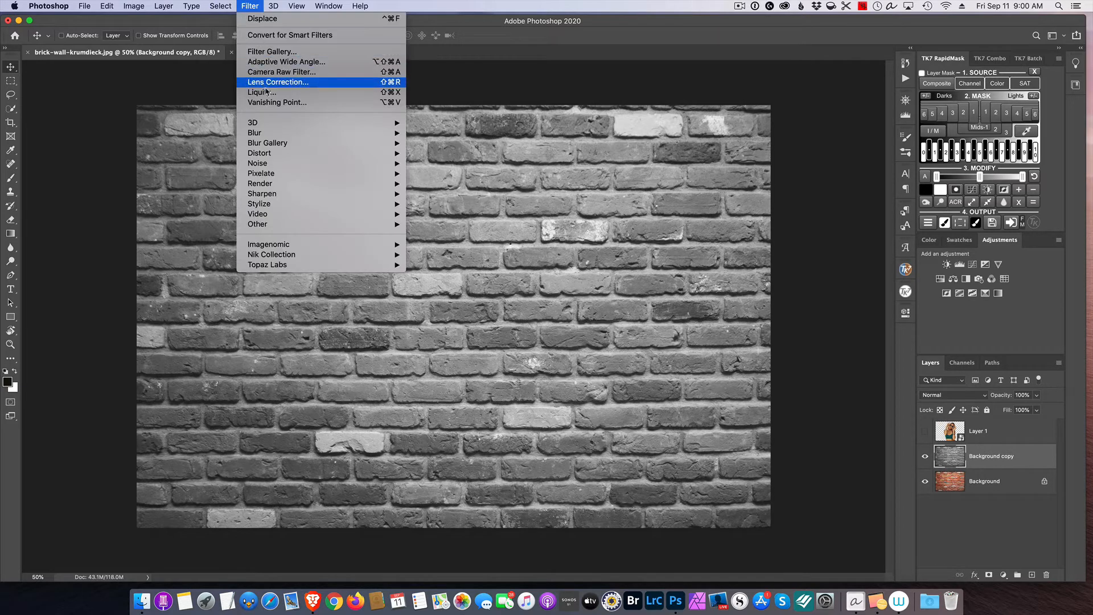
mouse_move(292, 133)
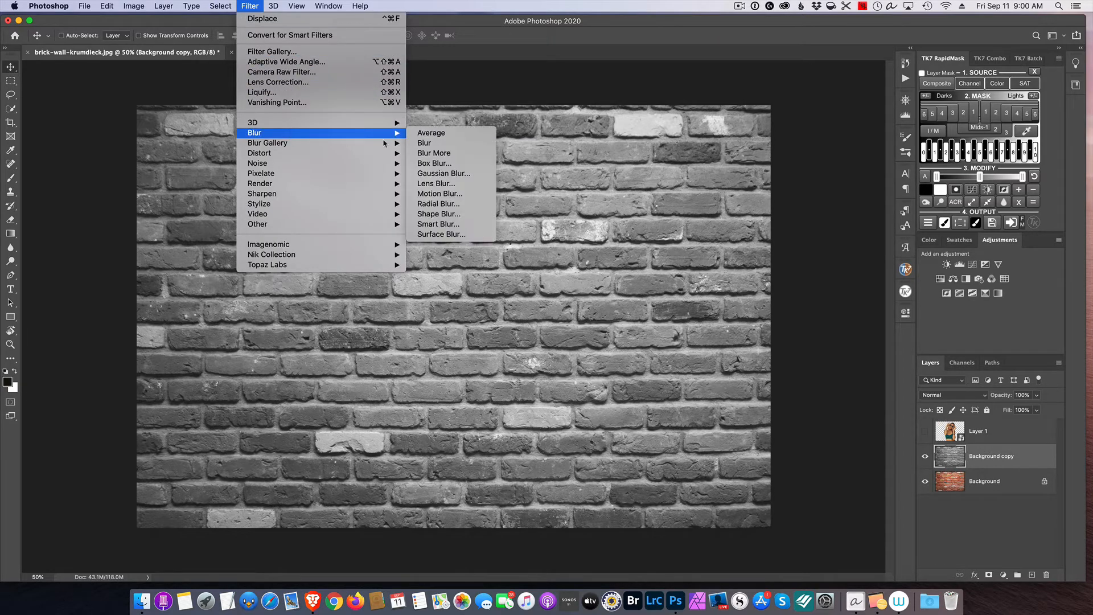
left_click(461, 174)
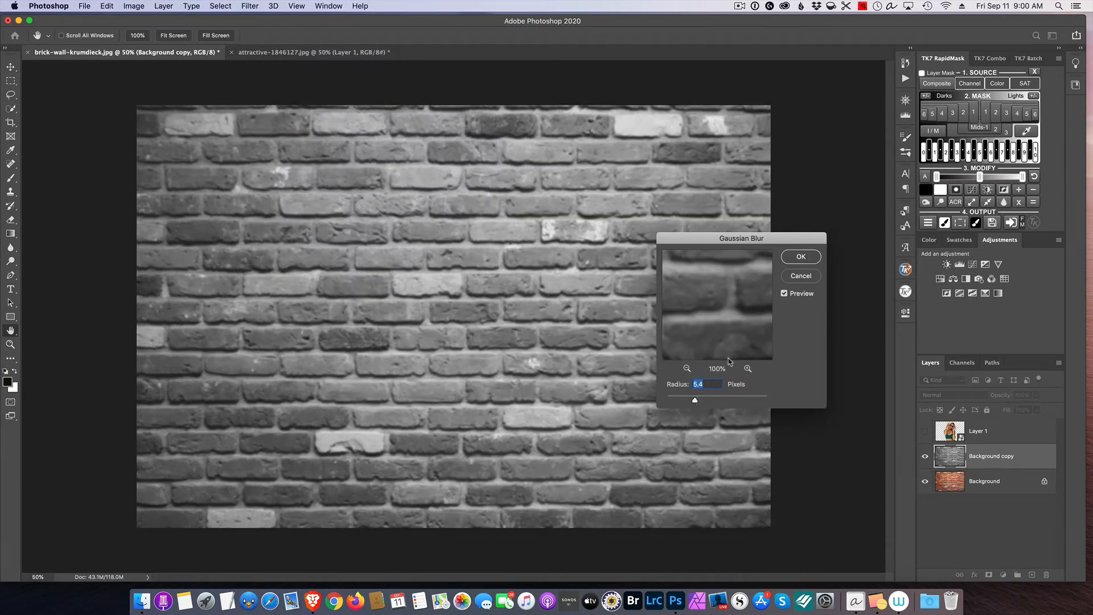
left_click(785, 294)
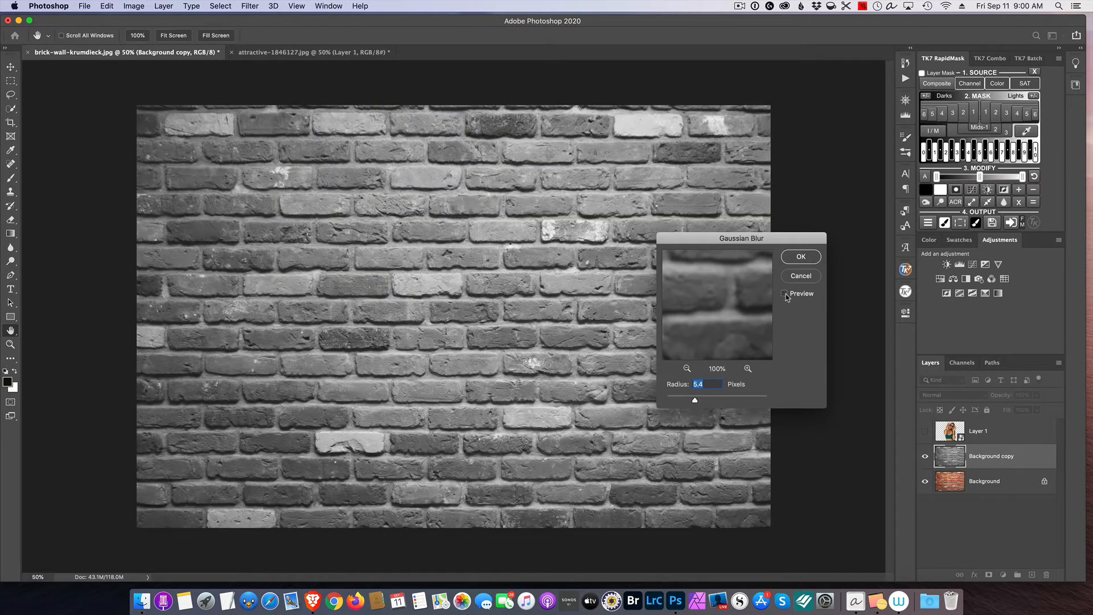
left_click(785, 294)
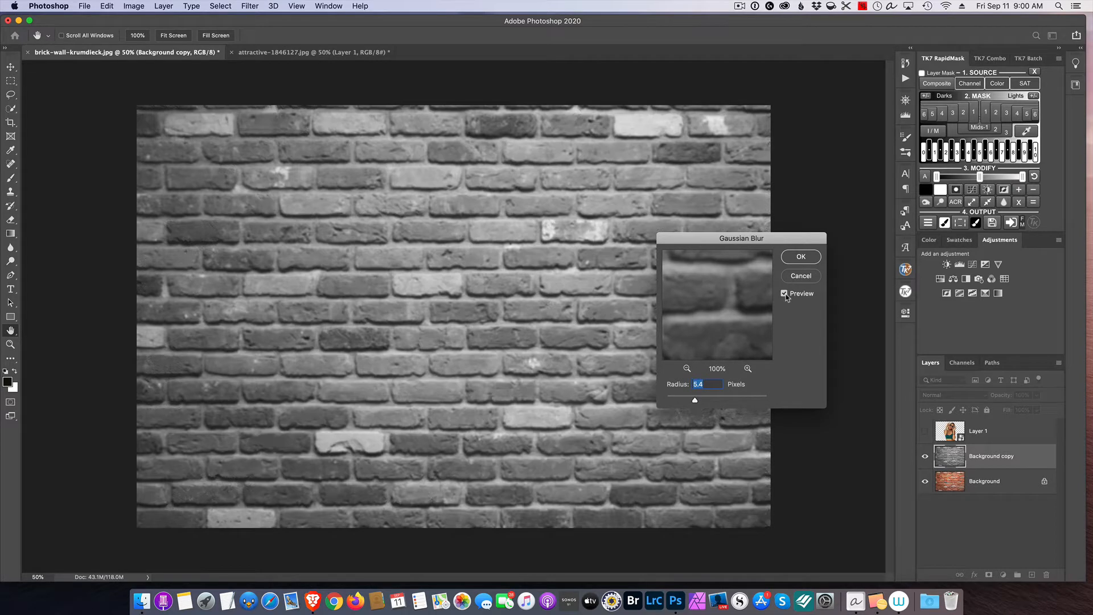
left_click(801, 257)
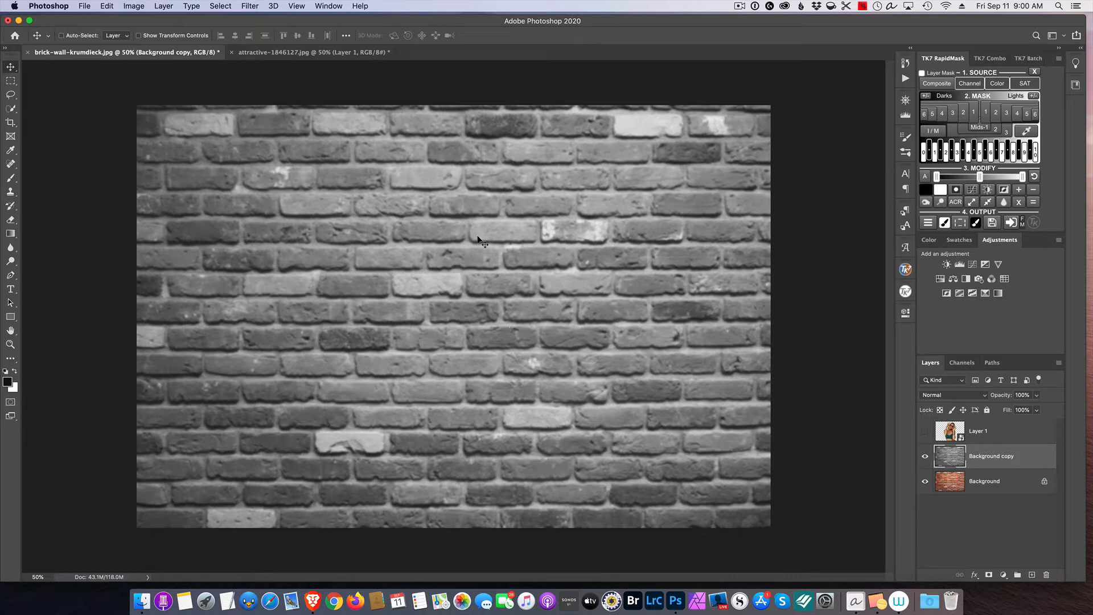
Increase the blurred brick layer's contrast with Levels, setting the input black point to 29 and white point to 238
left_click(134, 6)
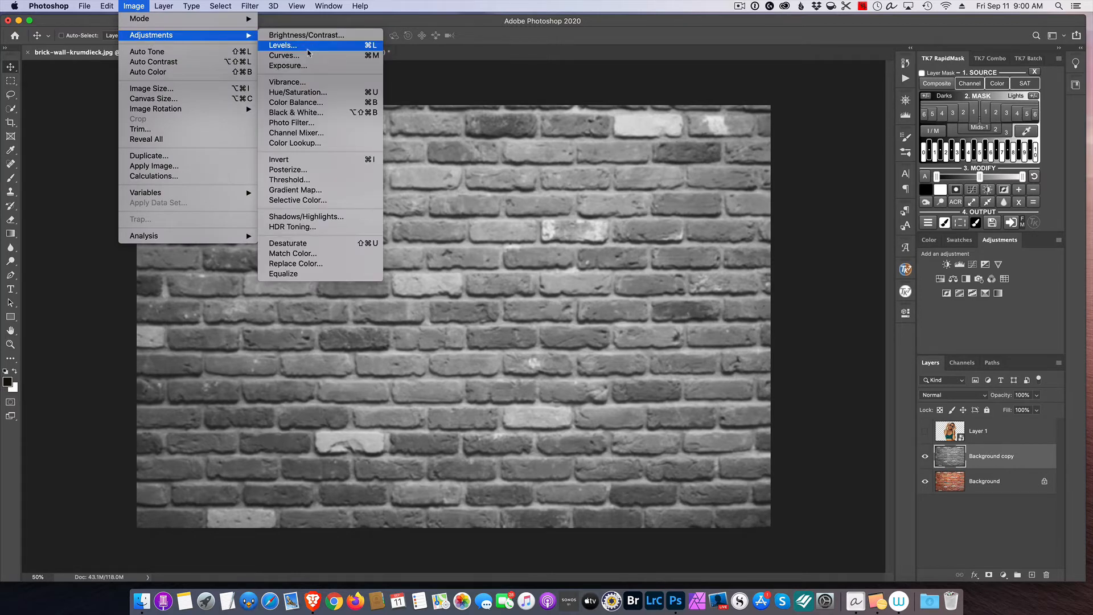
left_click(307, 47)
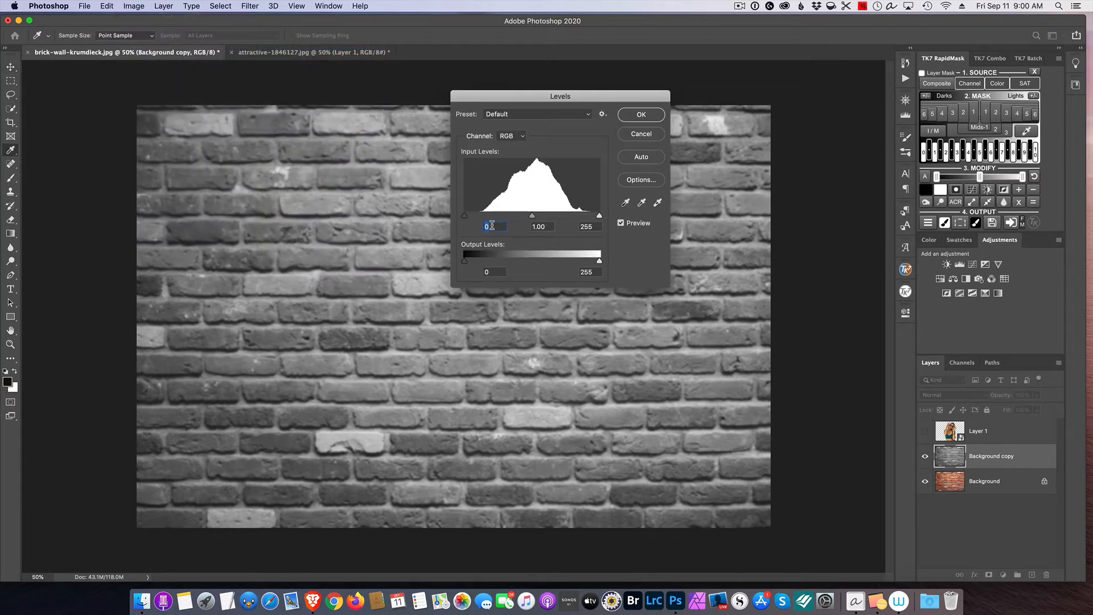
left_click_drag(465, 216, 480, 217)
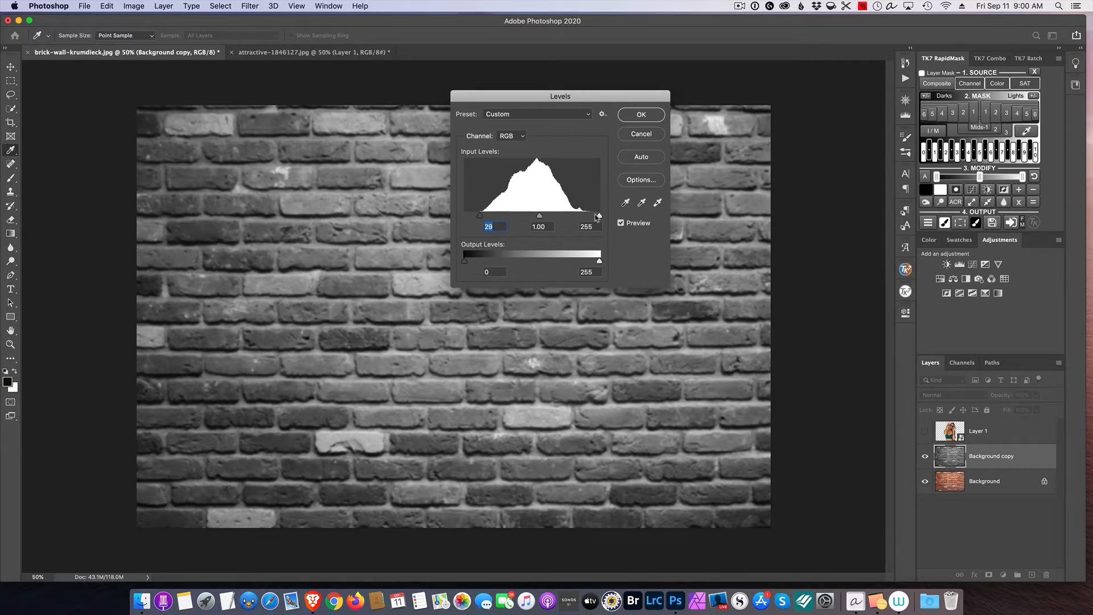
left_click_drag(600, 217, 591, 217)
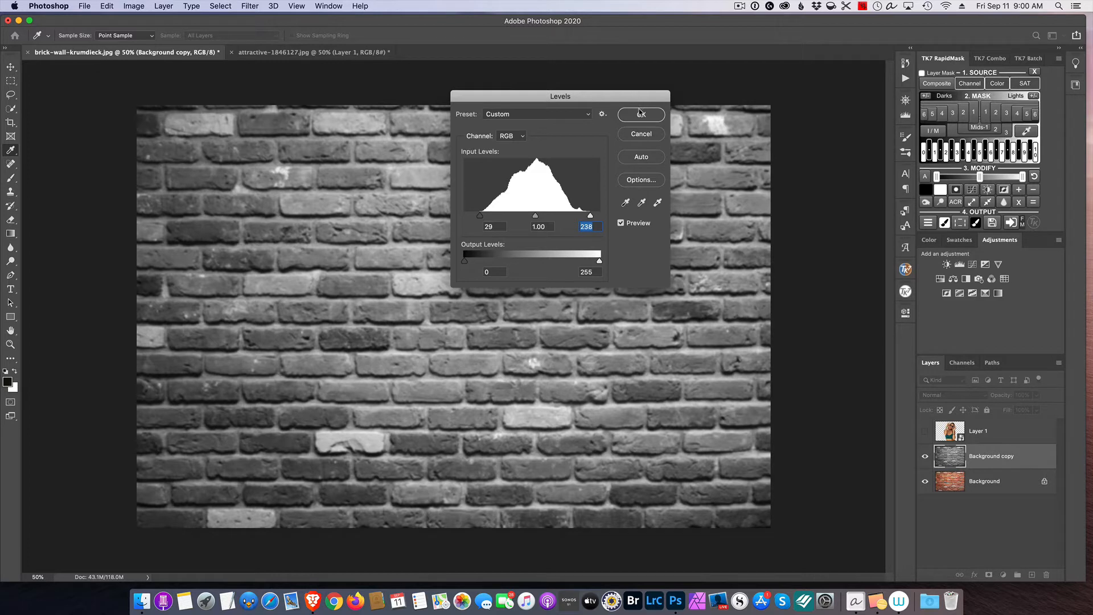
left_click(640, 114)
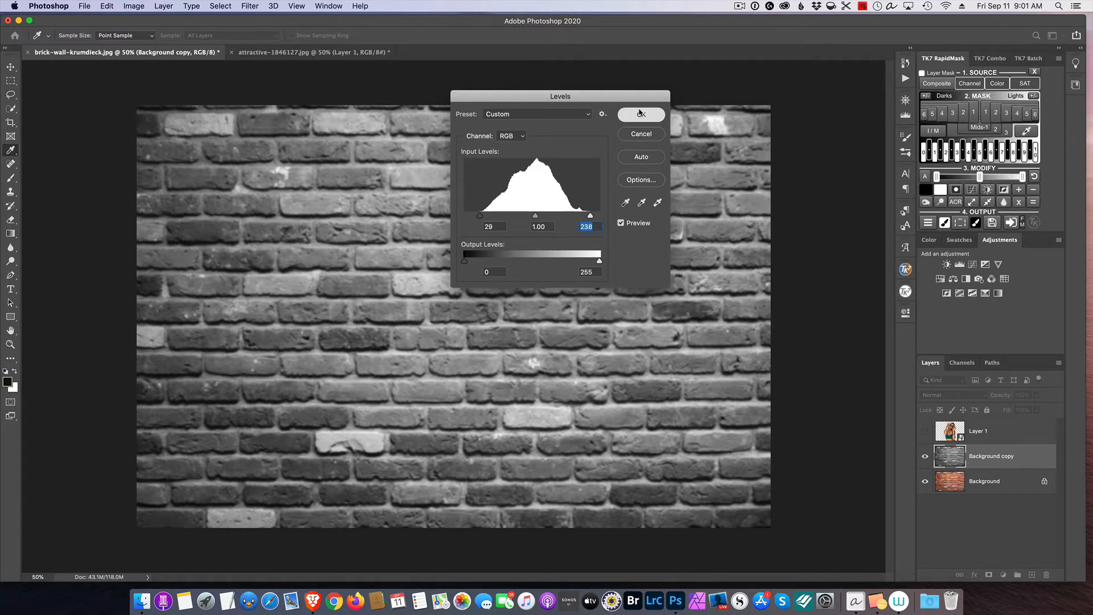
left_click(640, 113)
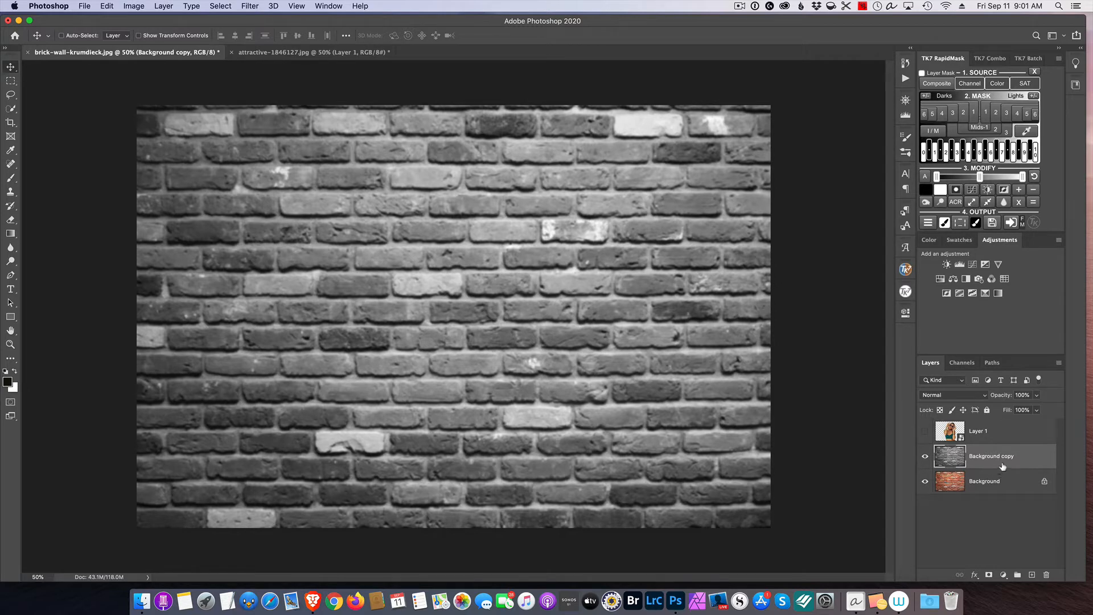
Duplicate the blurred grayscale brick layer into a new document named brickwalldisplacement
left_click(1058, 366)
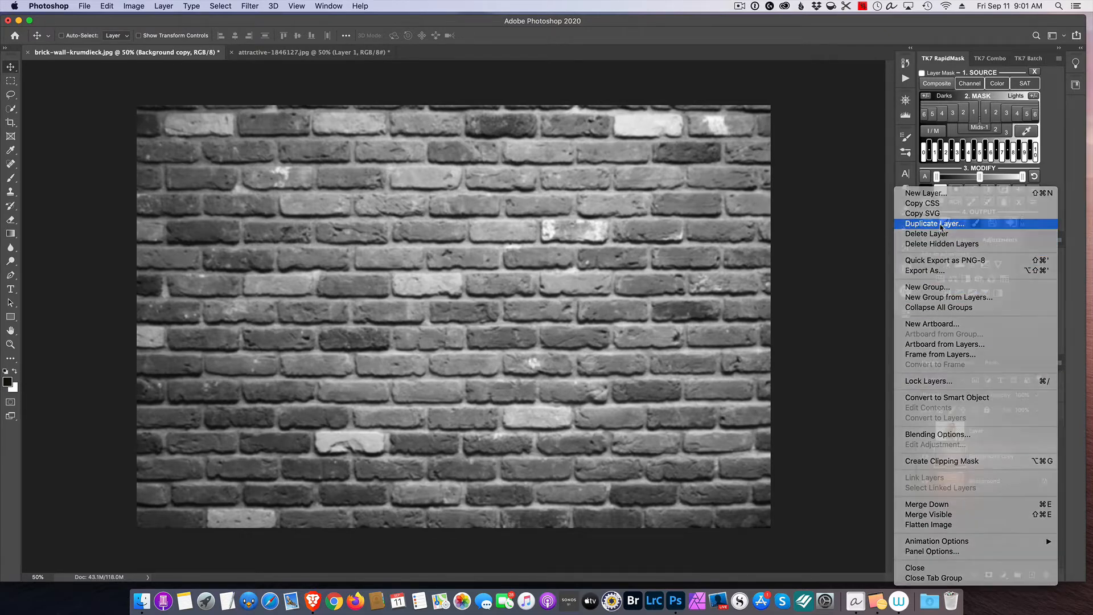
left_click(940, 224)
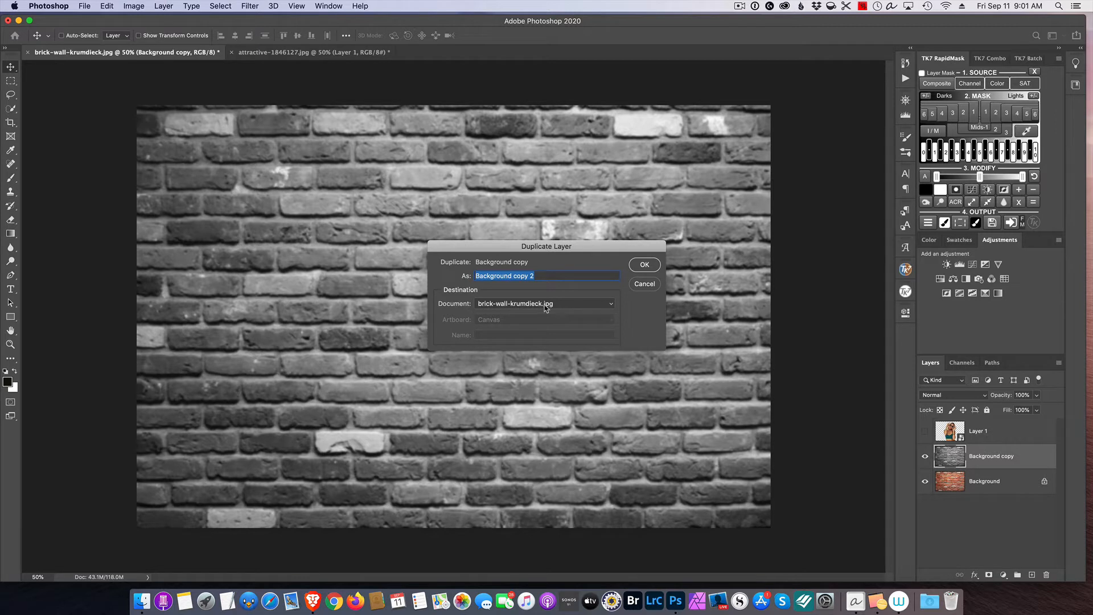
left_click(609, 305)
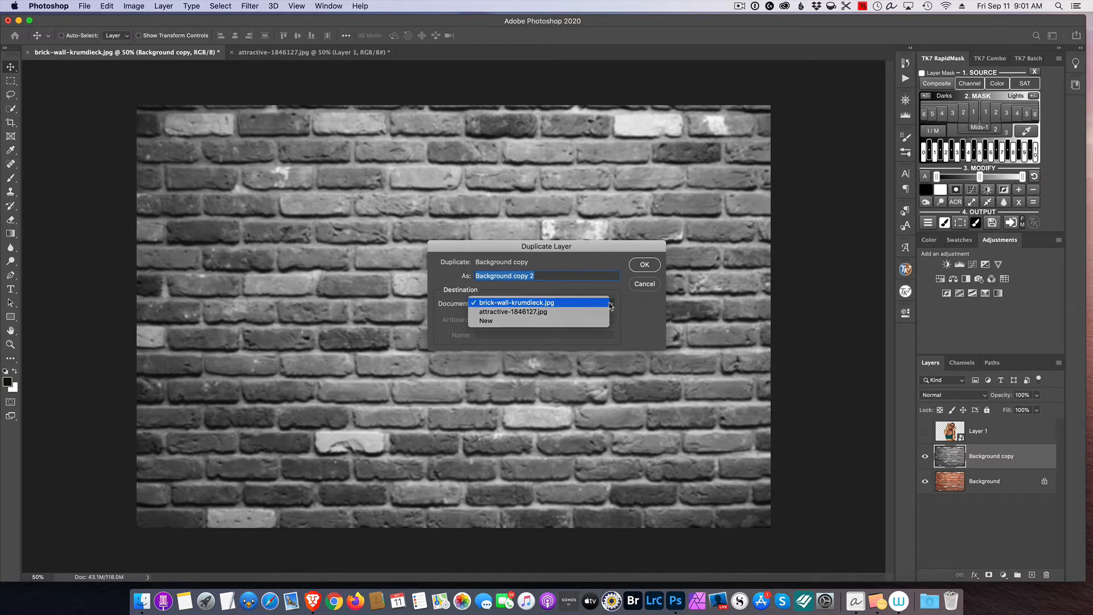
left_click(534, 322)
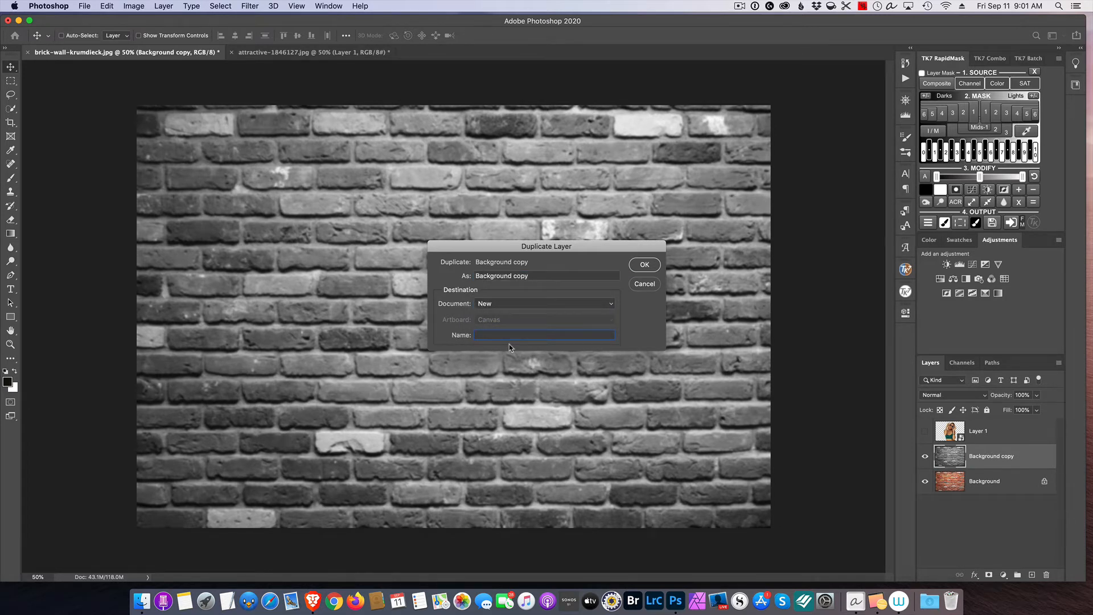
type("brickwalldisplacement")
left_click(639, 271)
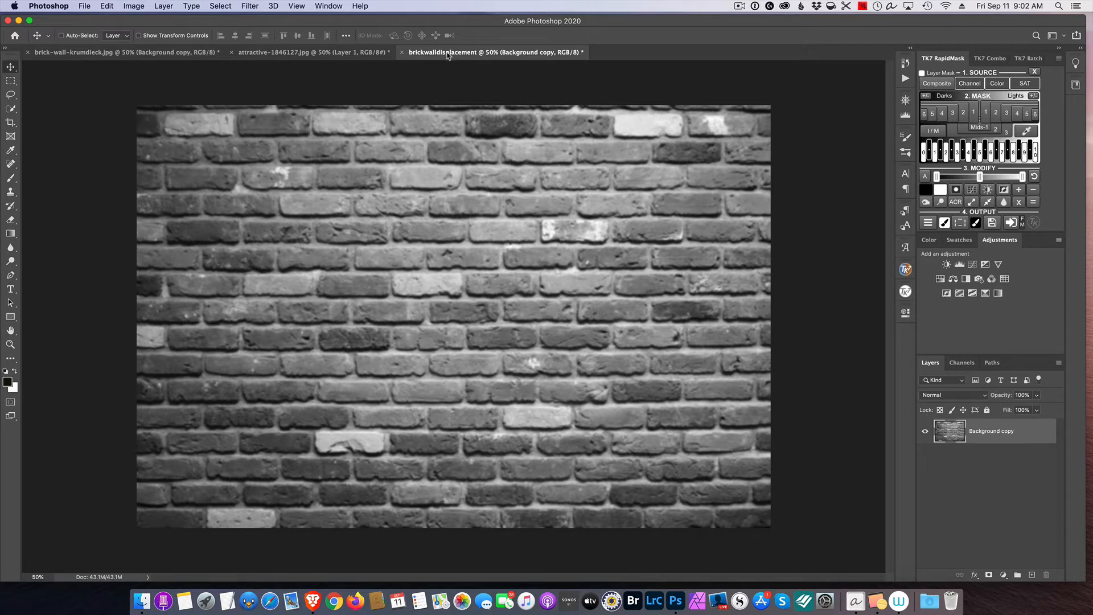
Save the new document as brickwalldisplacement.psd in the GraffitiArt folder in Photoshop format, and close it
left_click(85, 5)
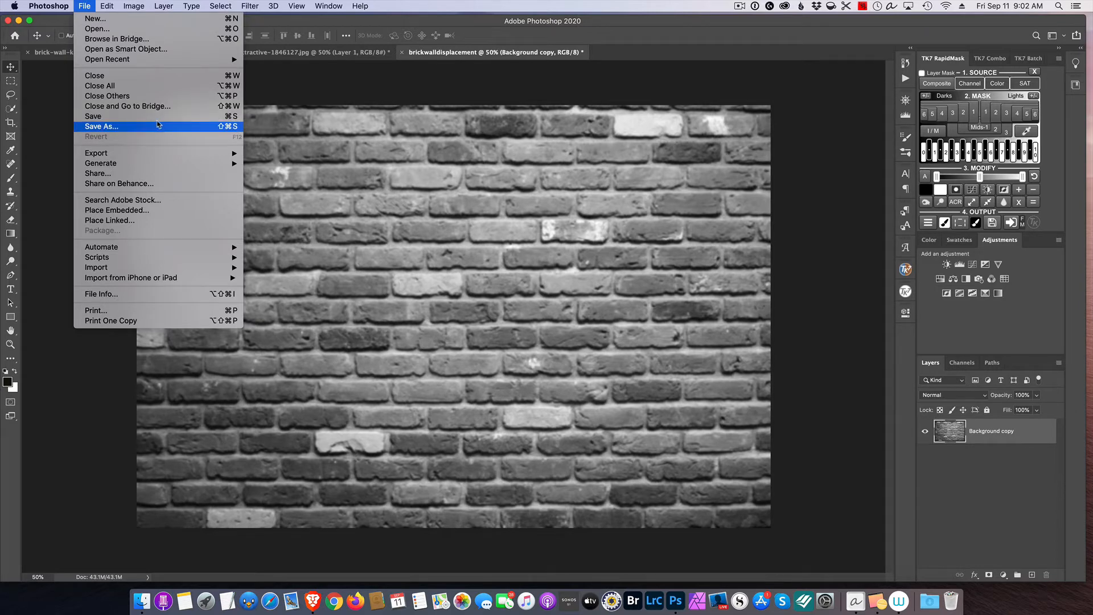
left_click(185, 127)
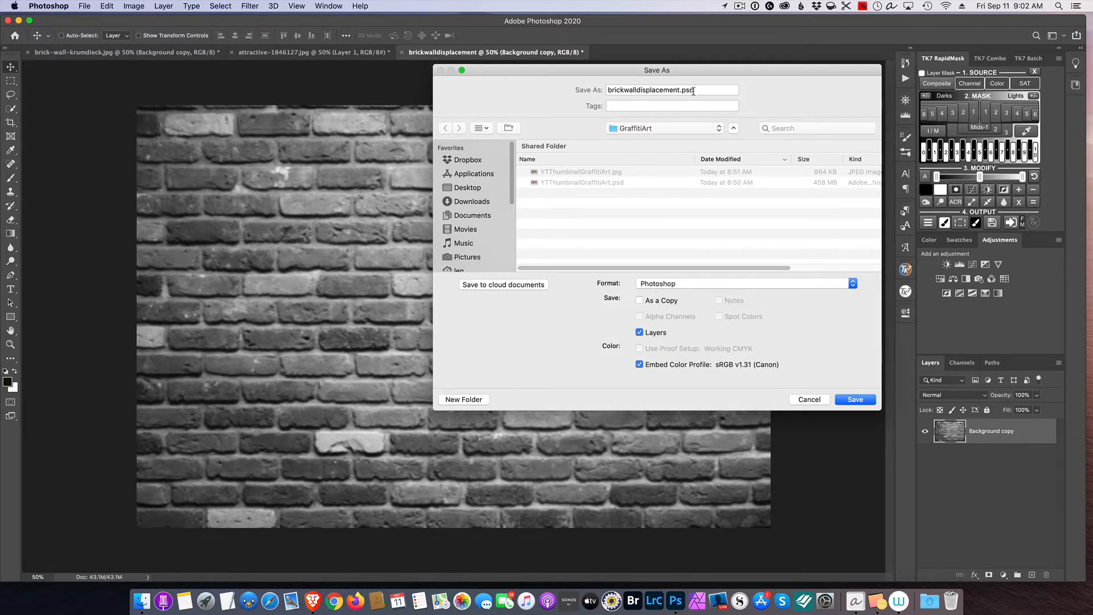
left_click(870, 401)
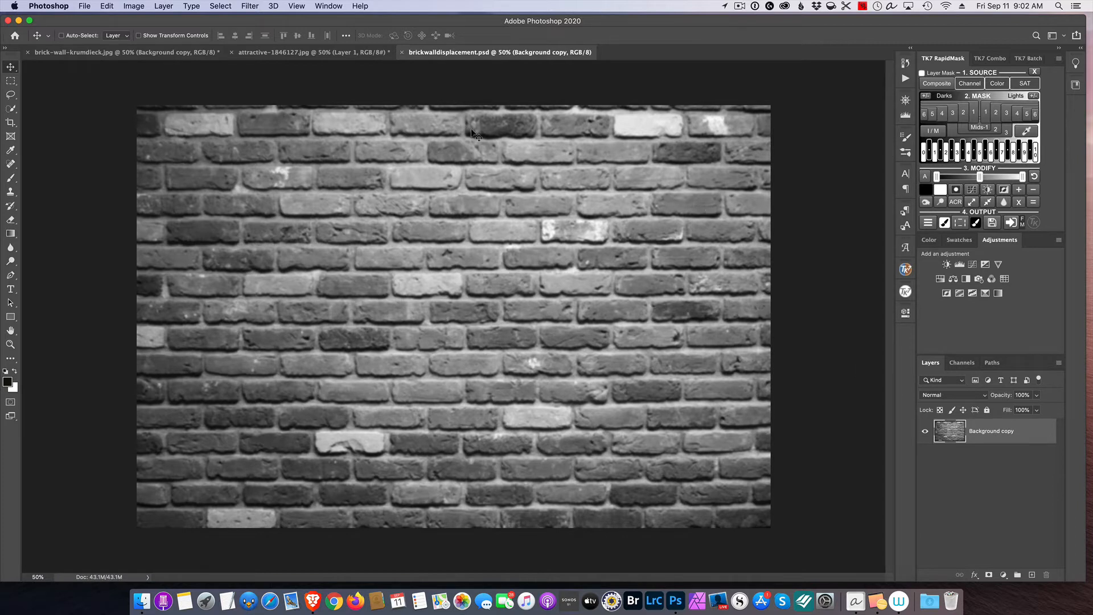
left_click(401, 53)
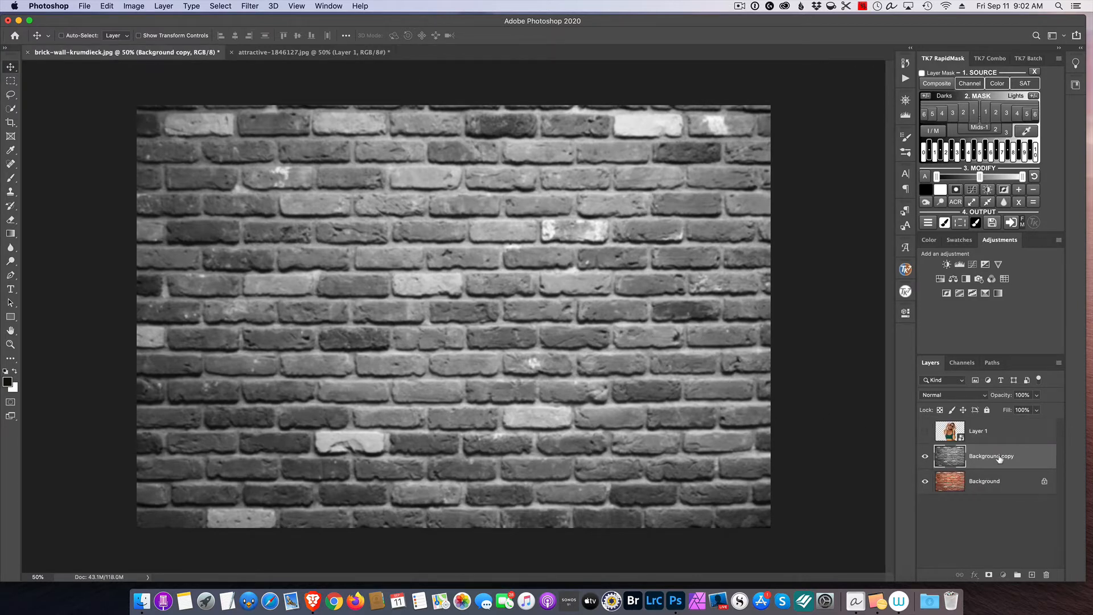
Delete the grayscale Background copy layer from the brick wall document and show the woman's layer
left_click_drag(1000, 458, 1046, 572)
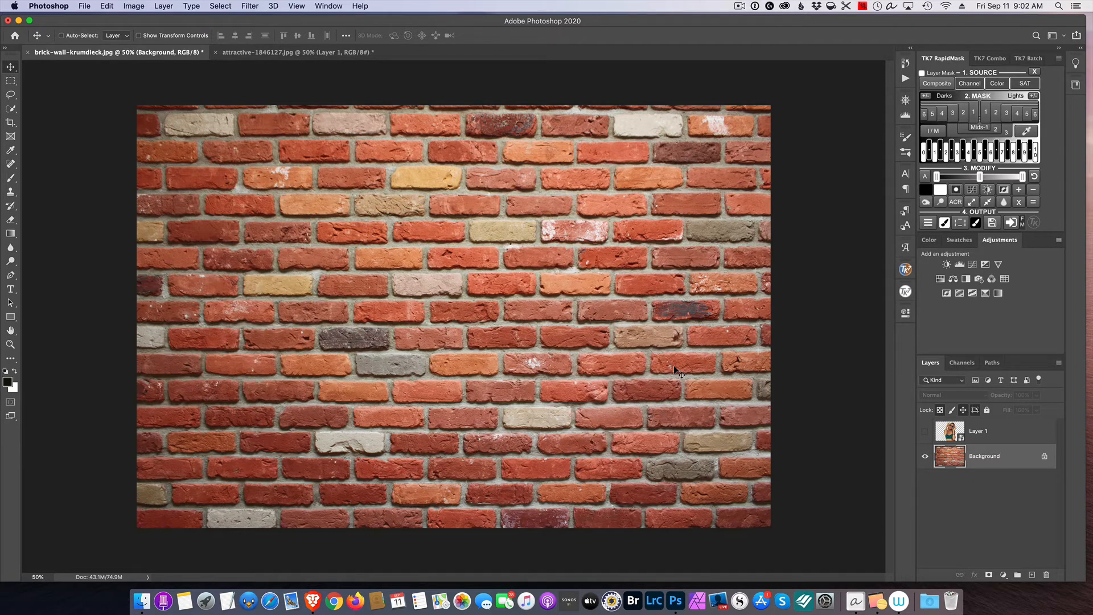
left_click(924, 431)
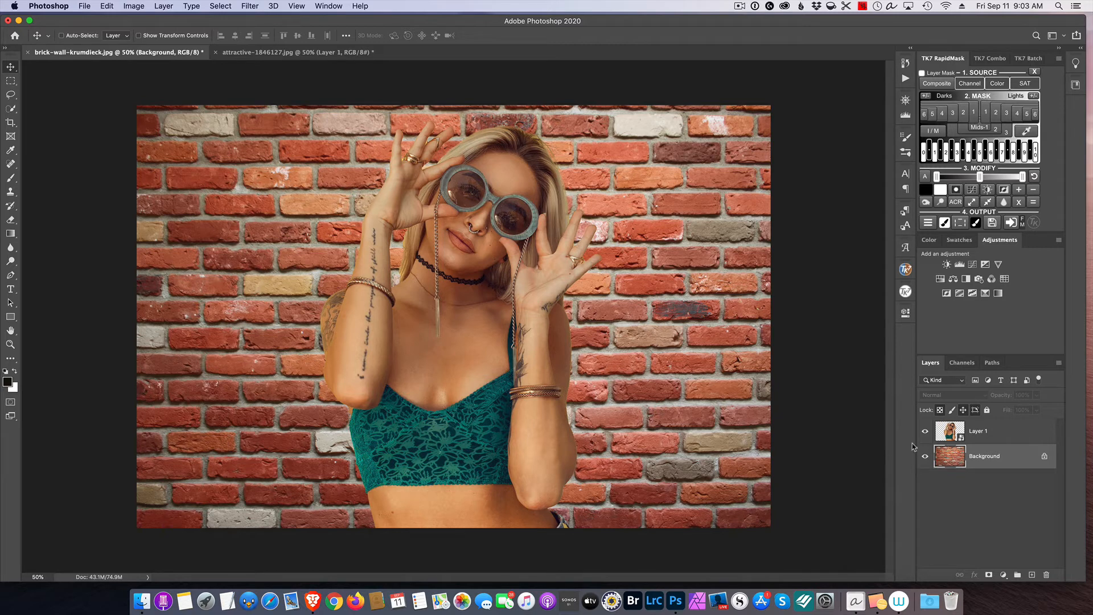
Add a Stroke layer style to the woman's layer, 51 px in size, positioned outside, in near-black 040404
left_click(993, 439)
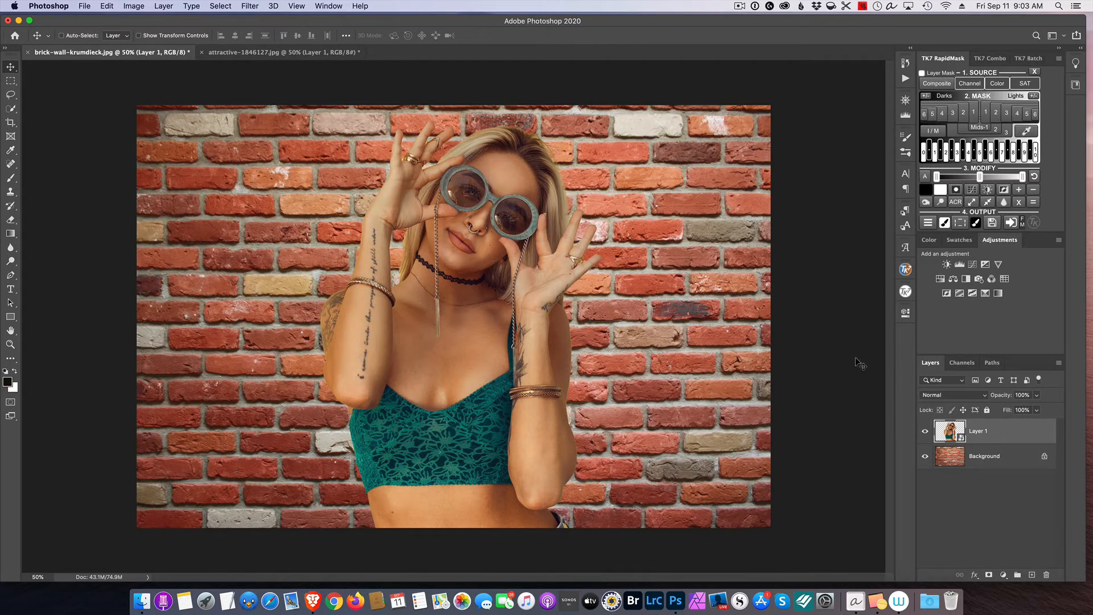
left_click(975, 575)
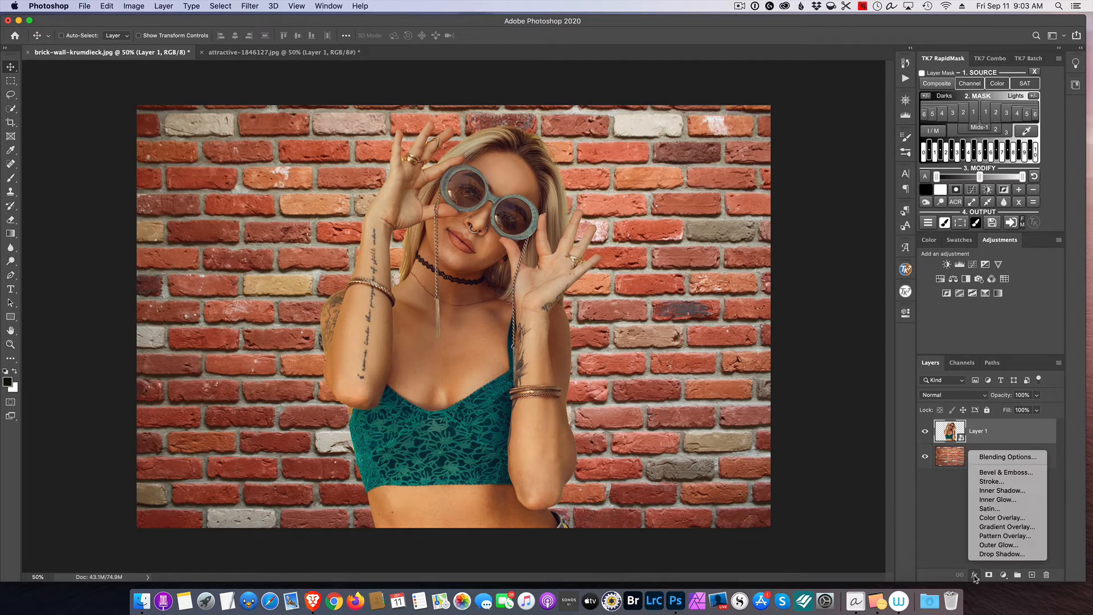
left_click(983, 483)
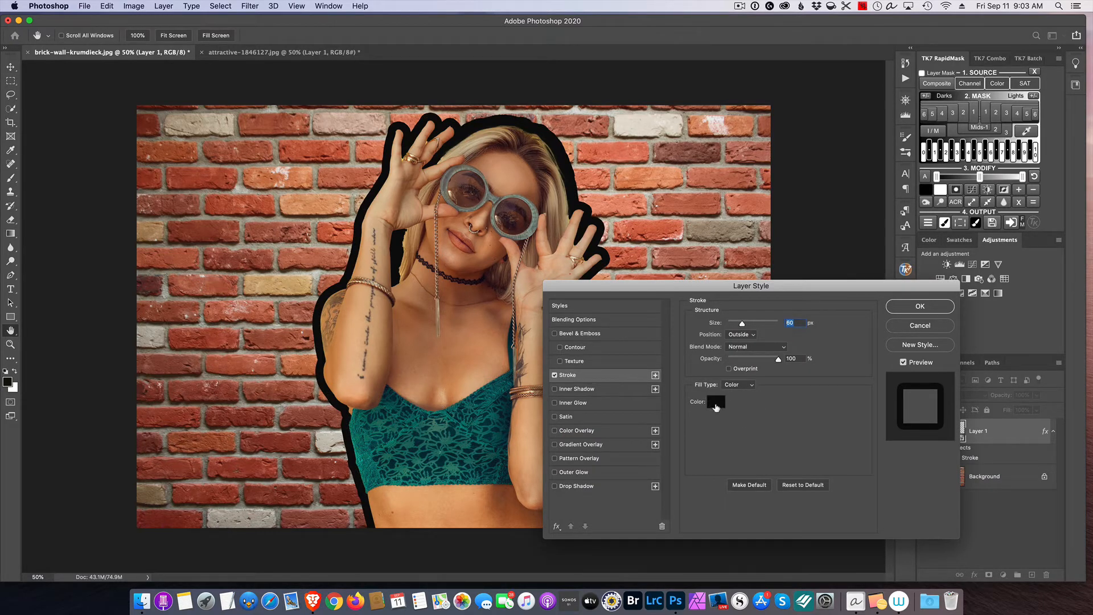
left_click(715, 404)
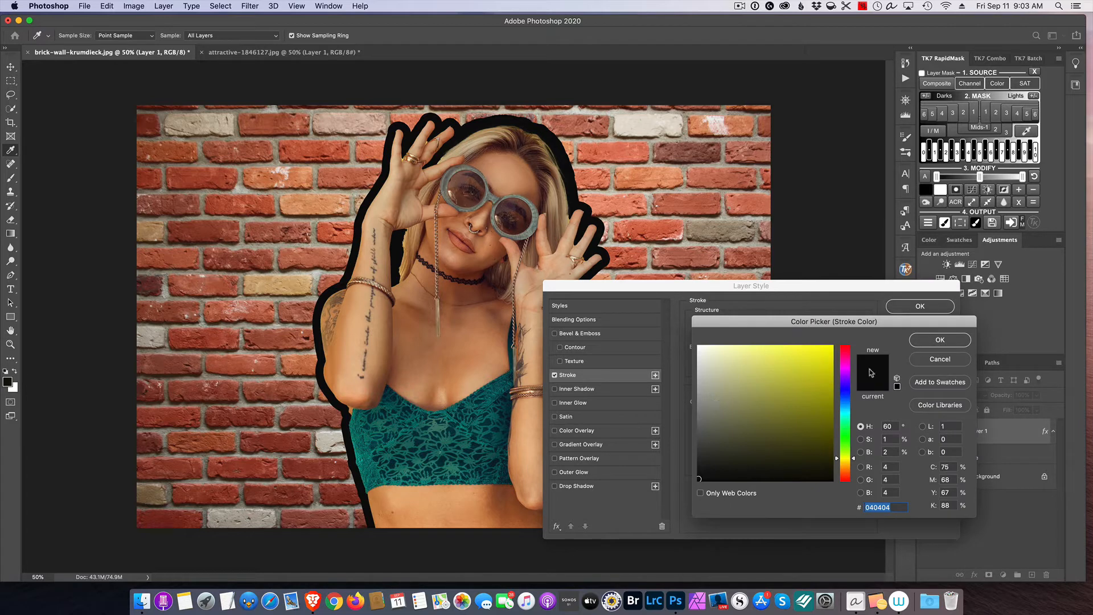
left_click(927, 340)
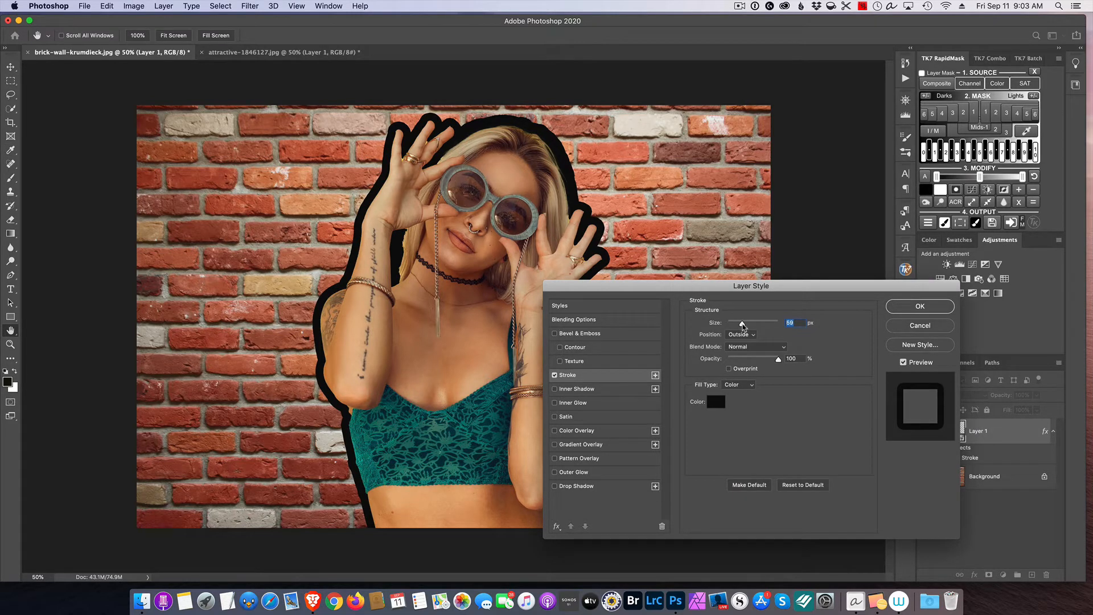
mouse_move(742, 325)
left_mouse_down()
mouse_move(728, 324)
mouse_move(737, 324)
left_mouse_up()
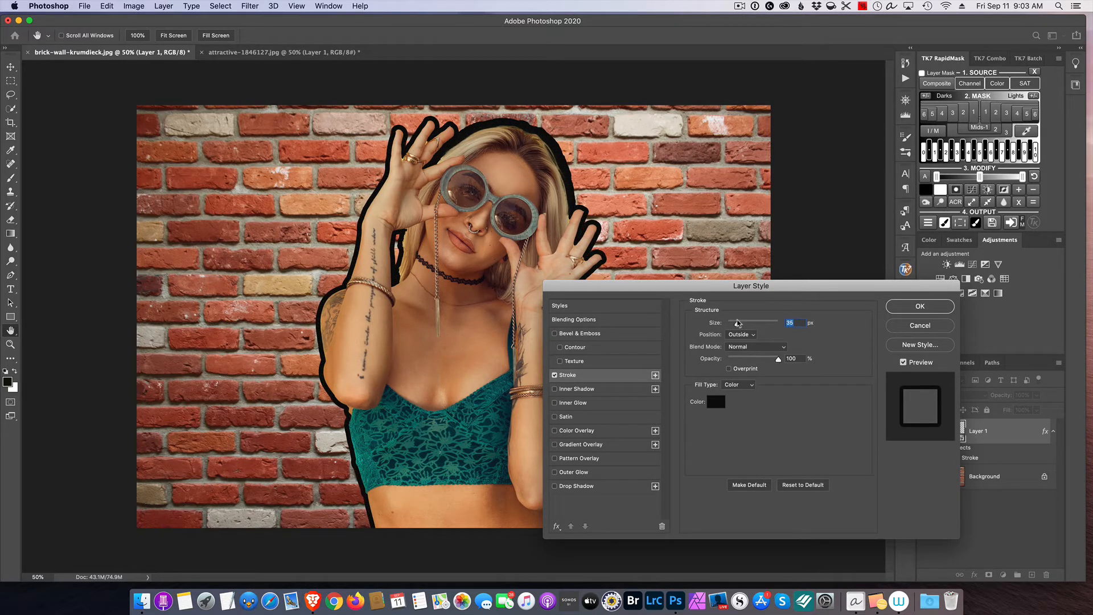
left_click_drag(738, 324, 741, 323)
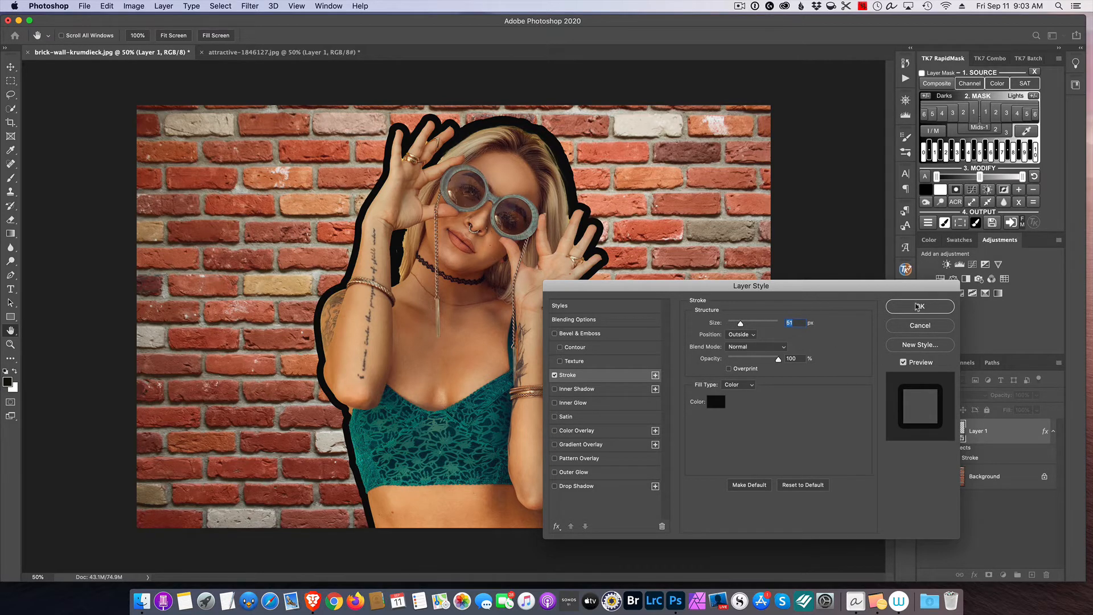
left_click(915, 306)
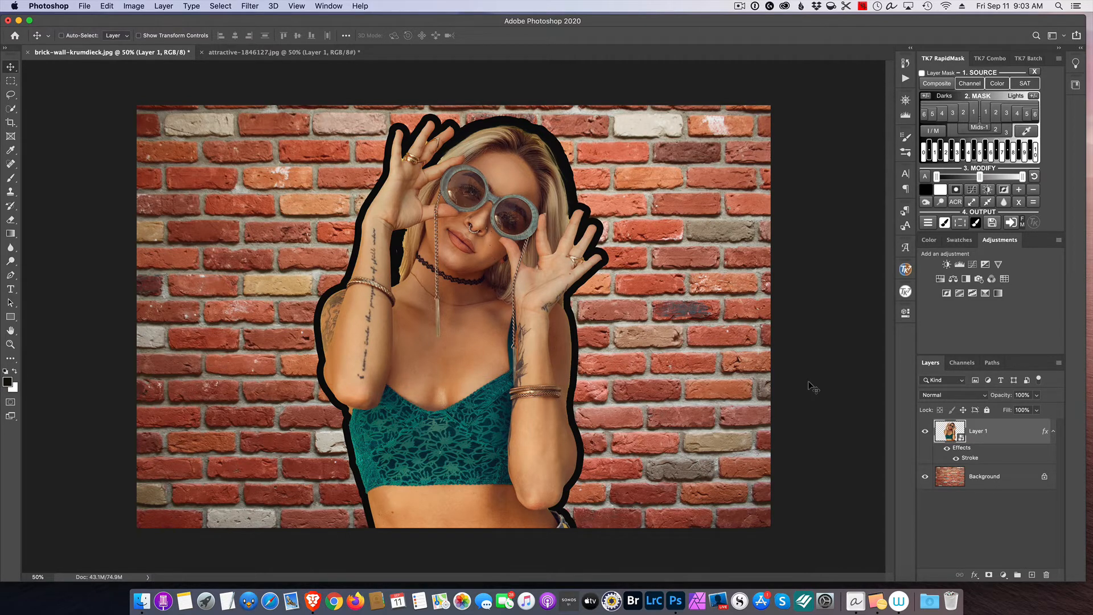
Compare Colored Pencil, Fresco and Poster Edges on the woman's layer, and apply Fresco as a smart filter with Brush Detail 10
left_click(246, 5)
left_click(299, 53)
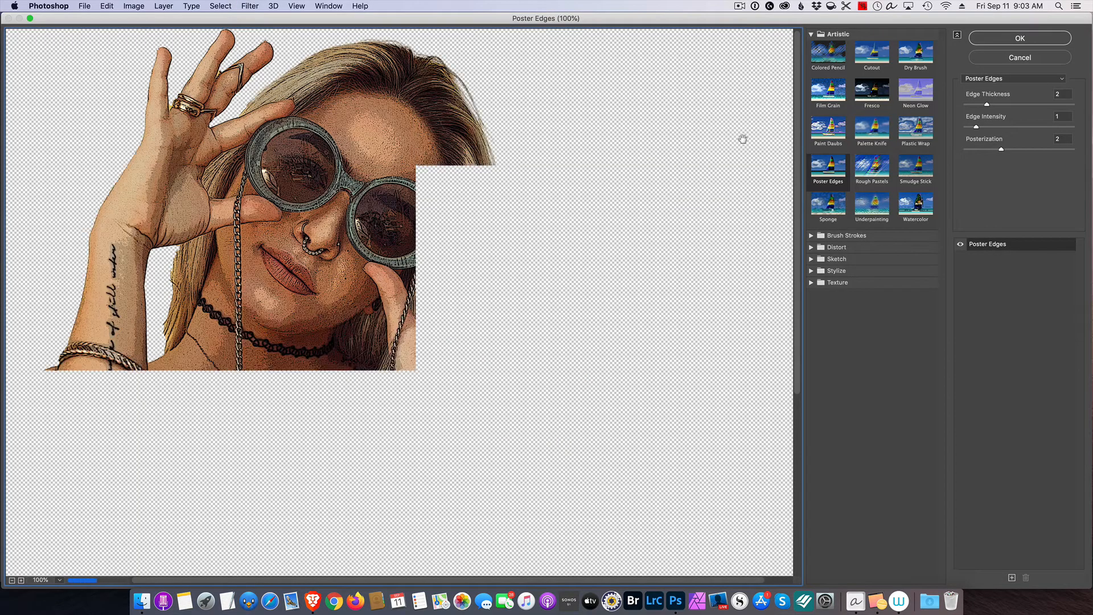
left_click(830, 65)
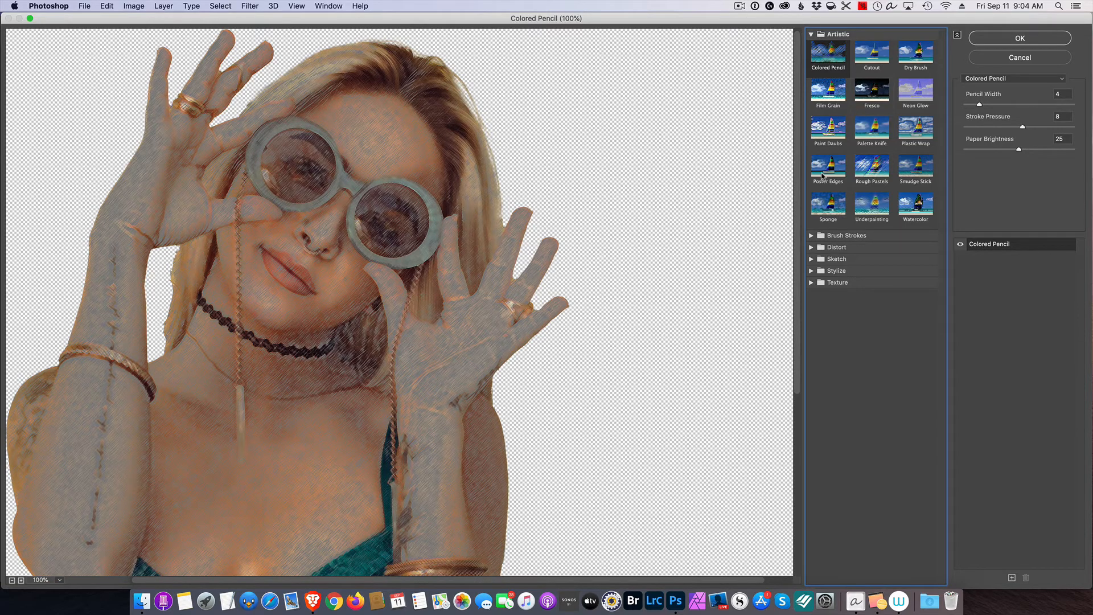
left_click(870, 90)
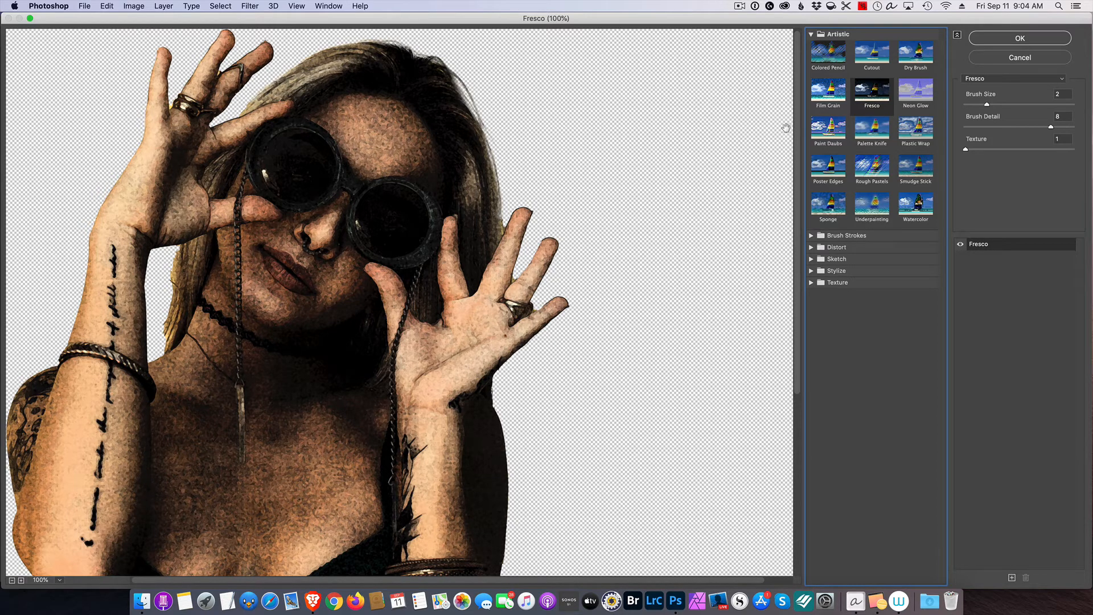
left_click(829, 170)
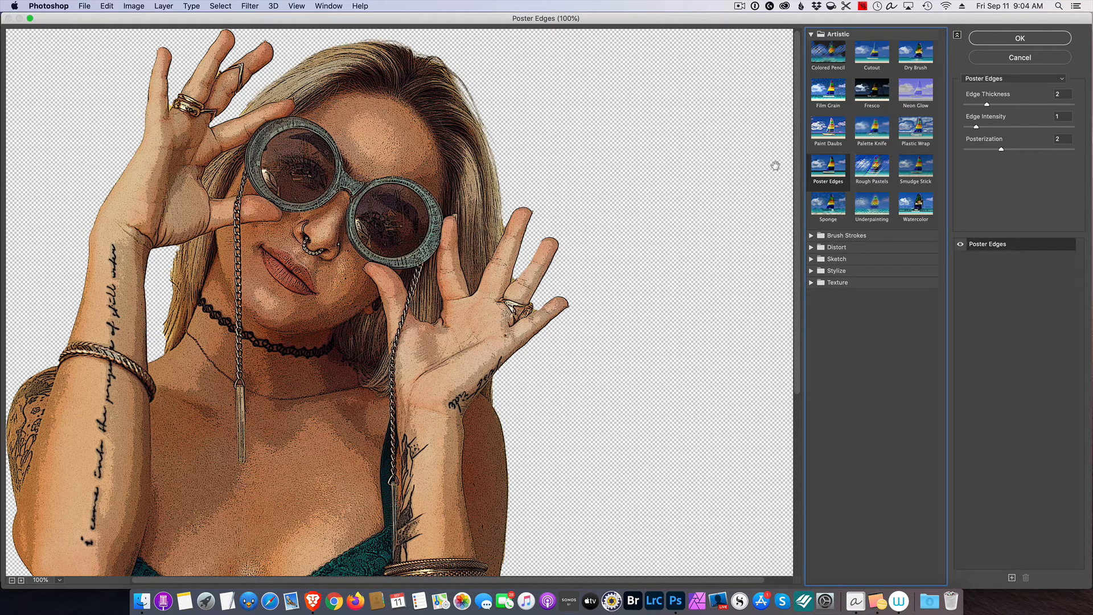
left_click(872, 94)
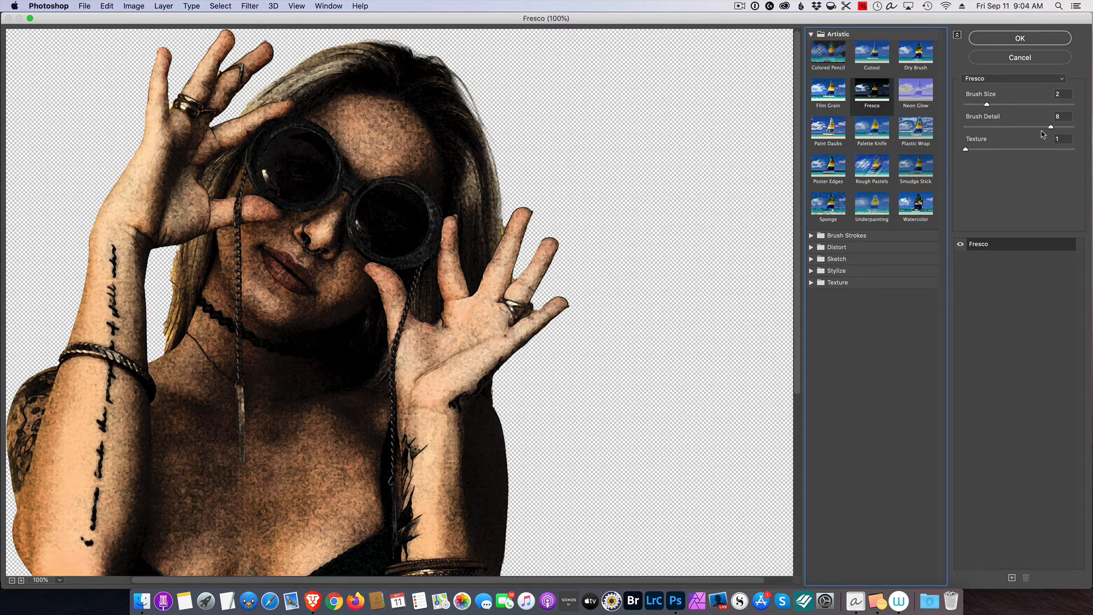
left_click_drag(1051, 129, 1069, 130)
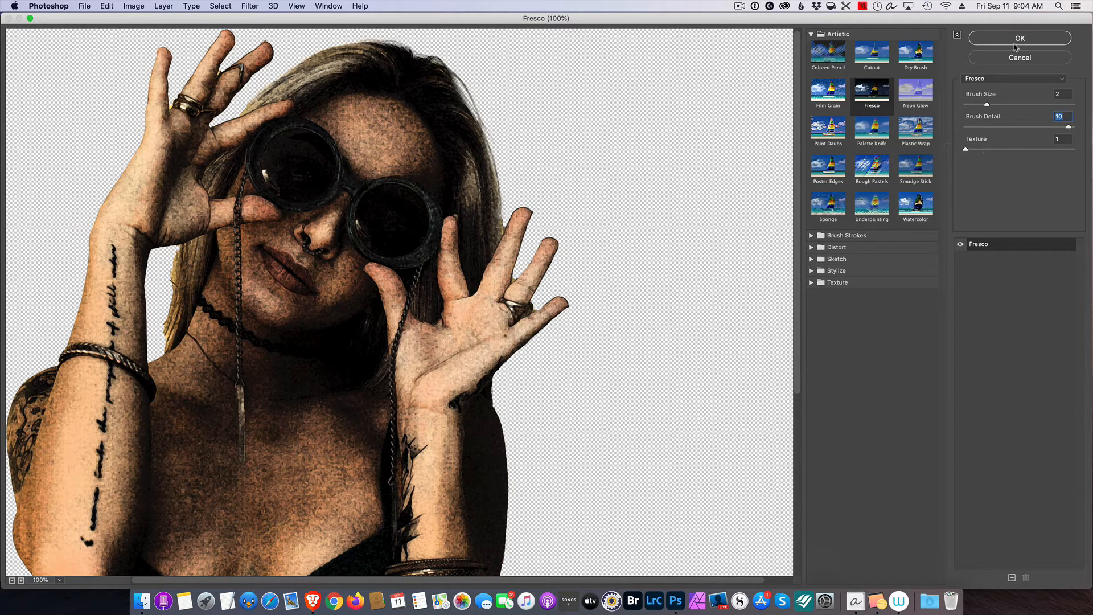
left_click(991, 38)
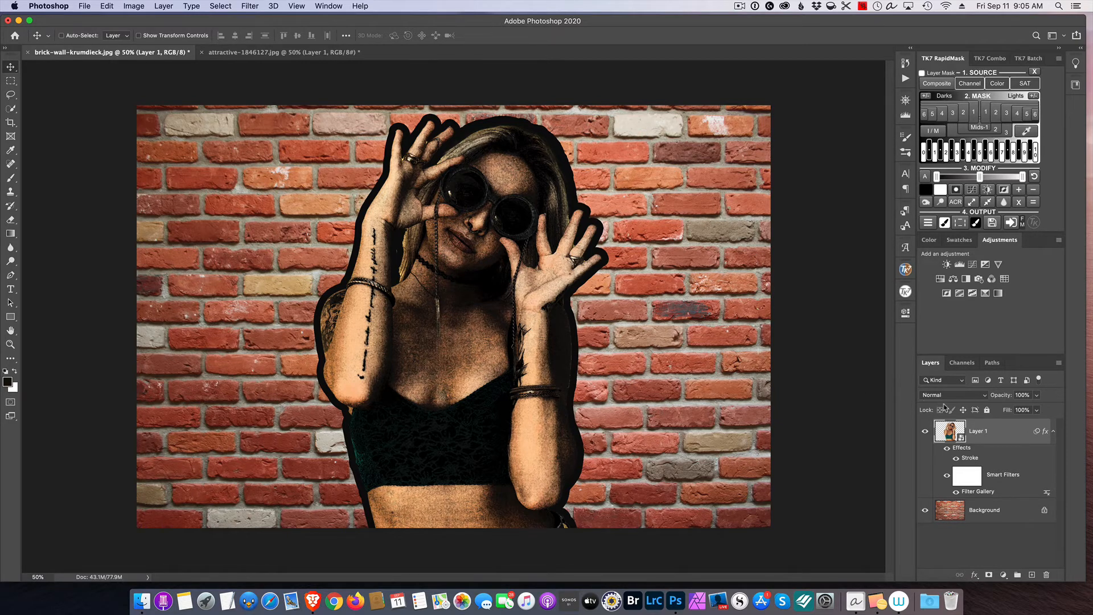
Switch the woman's Filter Gallery smart filter to Poster Edges with edge thickness 2, edge intensity 1 and posterization 2
double_click(977, 492)
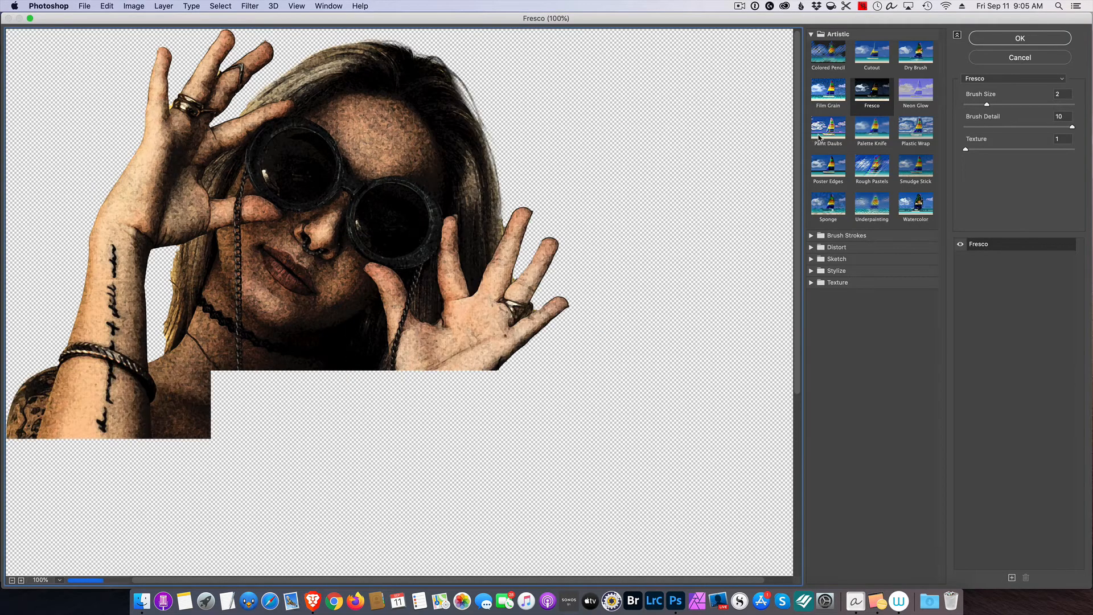
left_click(824, 172)
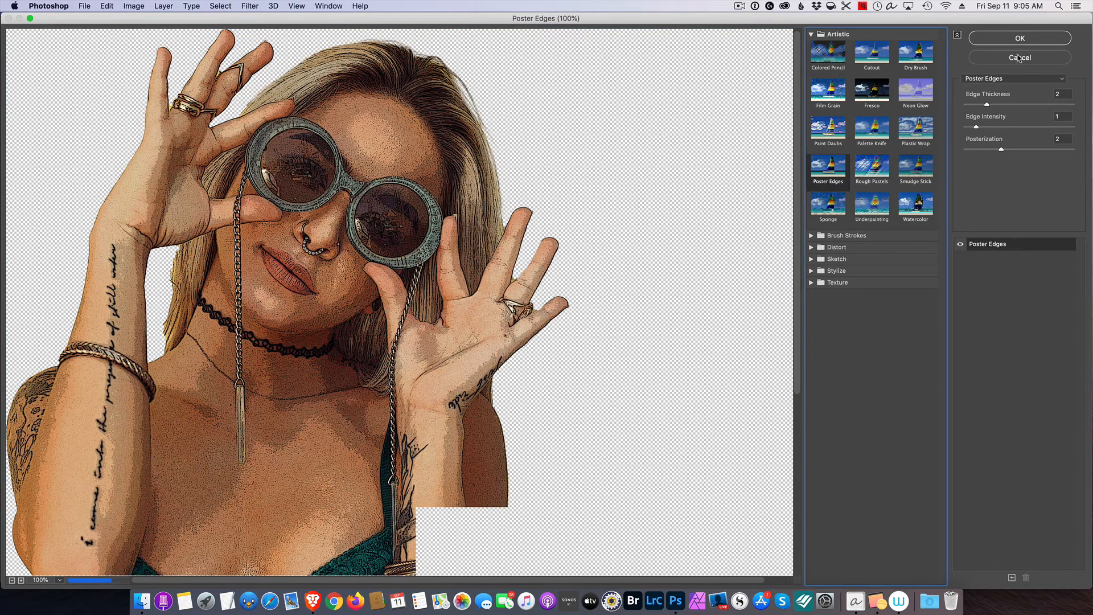
left_click(1020, 39)
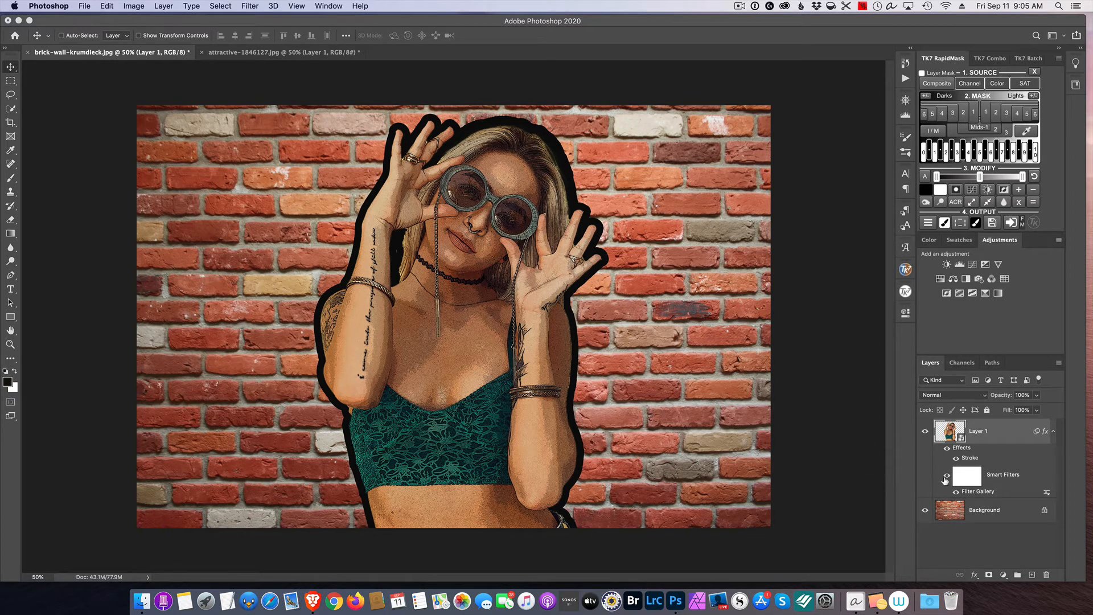
Set the woman's Filter Gallery smart filter to Fresco with Brush Size 2, Brush Detail 9 and Texture 1
double_click(973, 494)
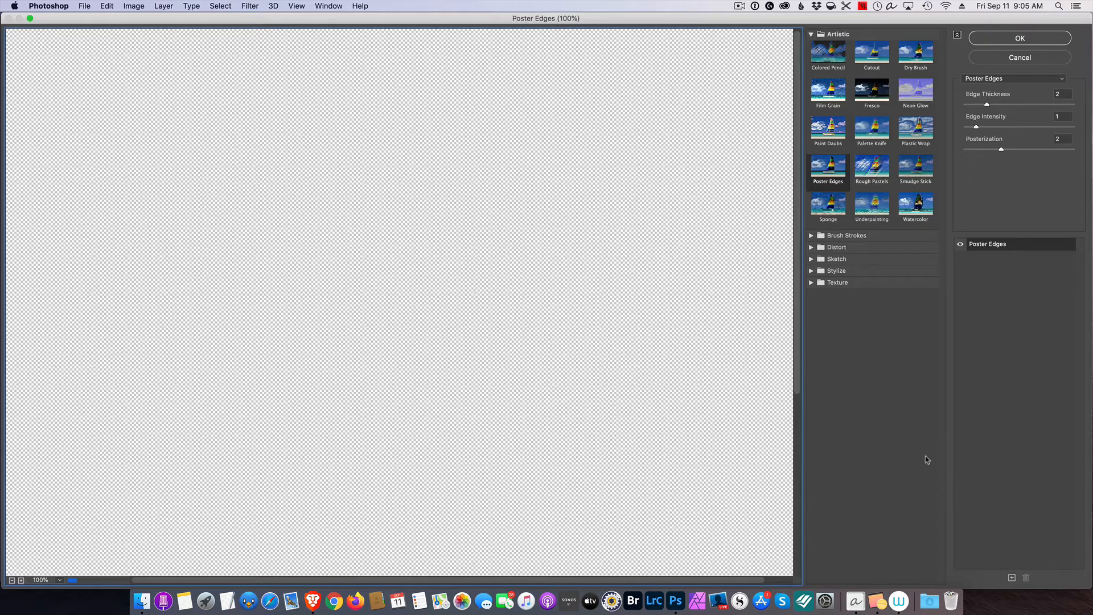
left_click(874, 94)
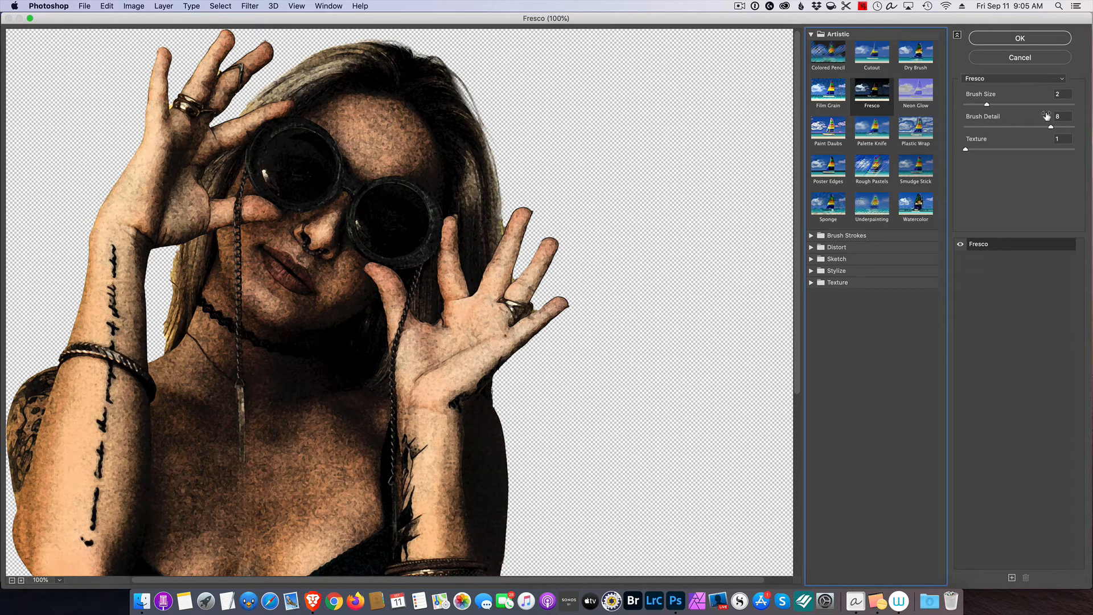
left_click_drag(1051, 126, 1060, 126)
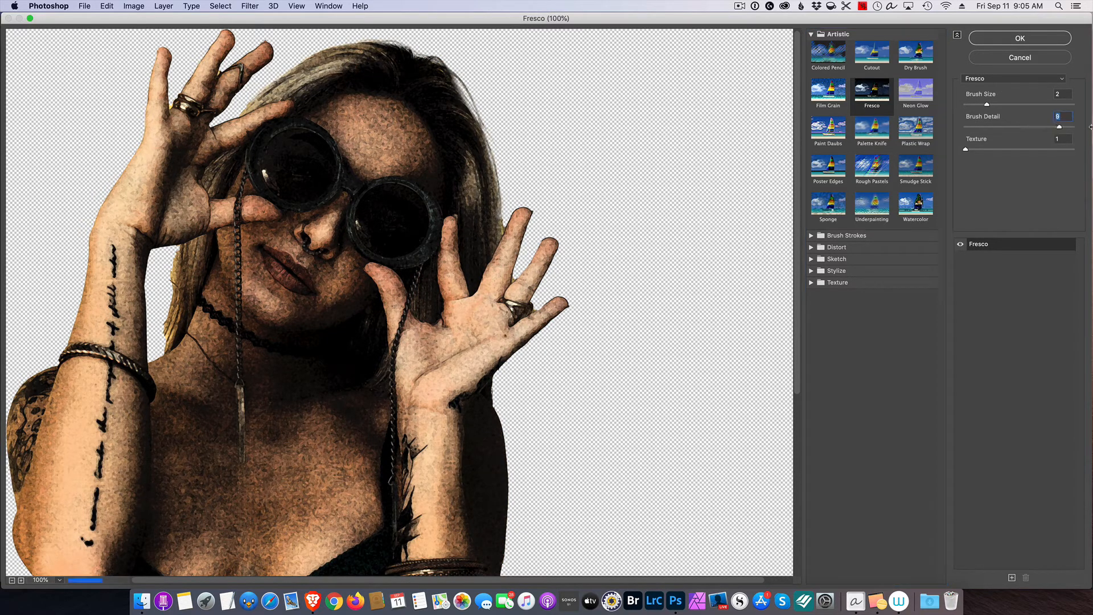
left_click(1024, 39)
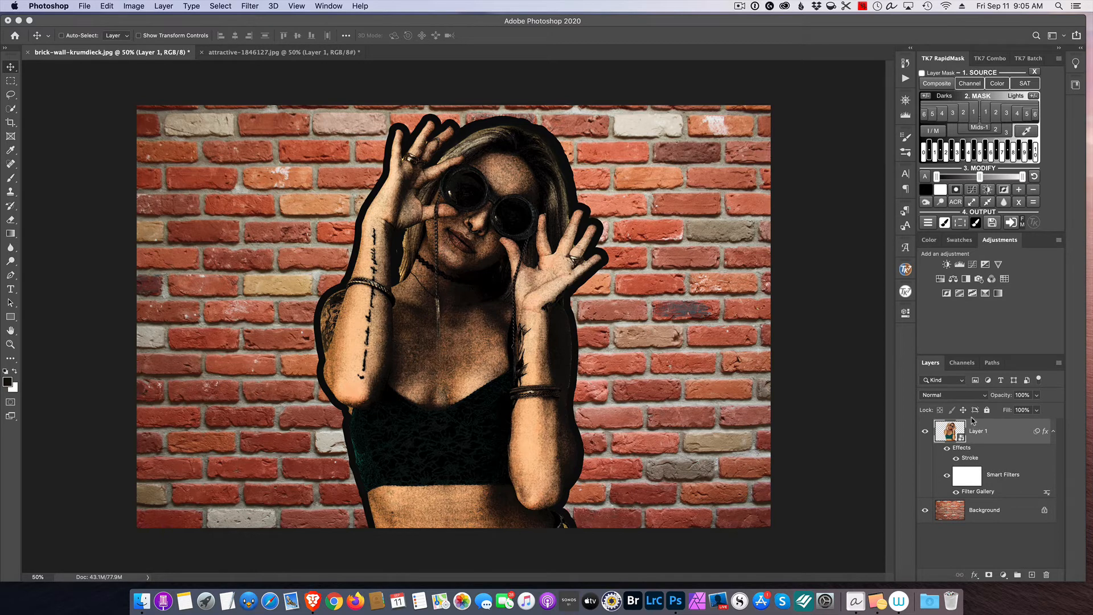
Preview Multiply on the woman's layer and set its blend mode to Darken
left_click(979, 395)
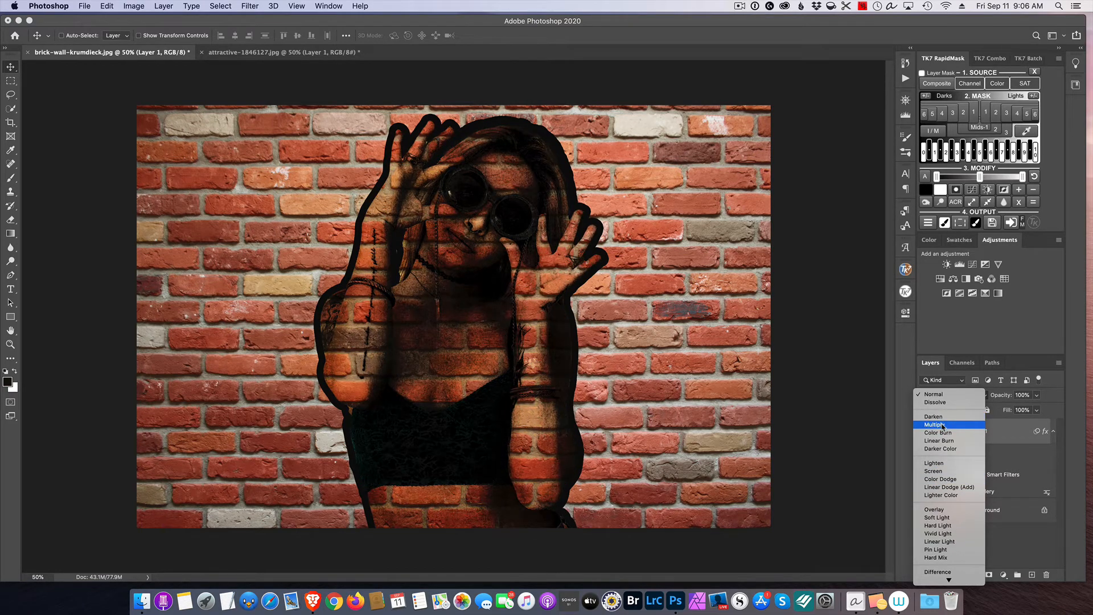
left_click(937, 417)
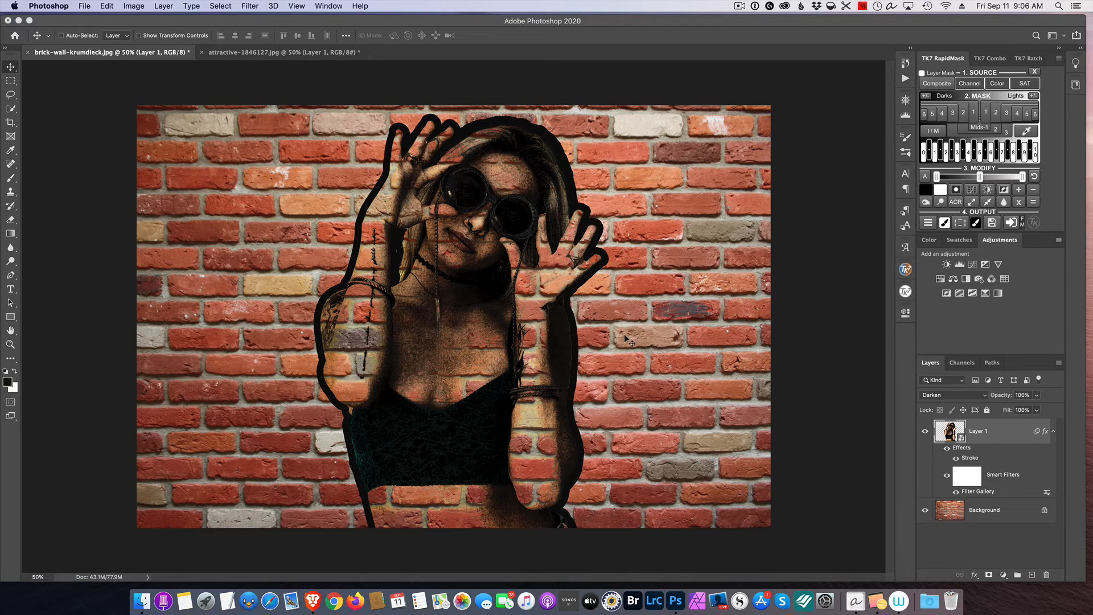
Apply a Displace smart filter to the woman's layer with horizontal and vertical scale 15, using brickwalldisplacement.psd as the map
left_click(256, 6)
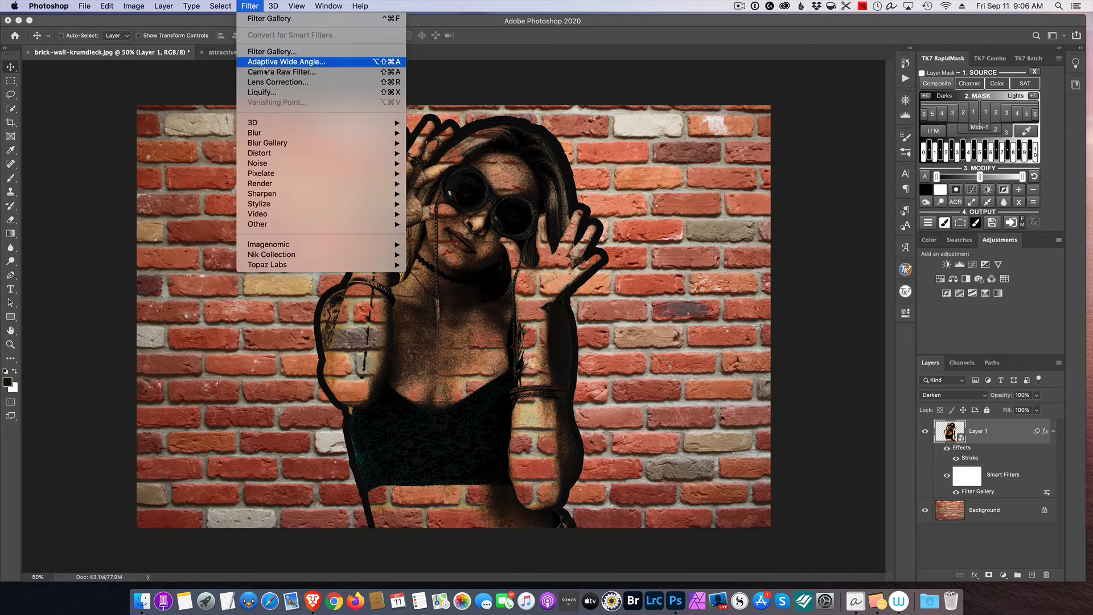
mouse_move(291, 155)
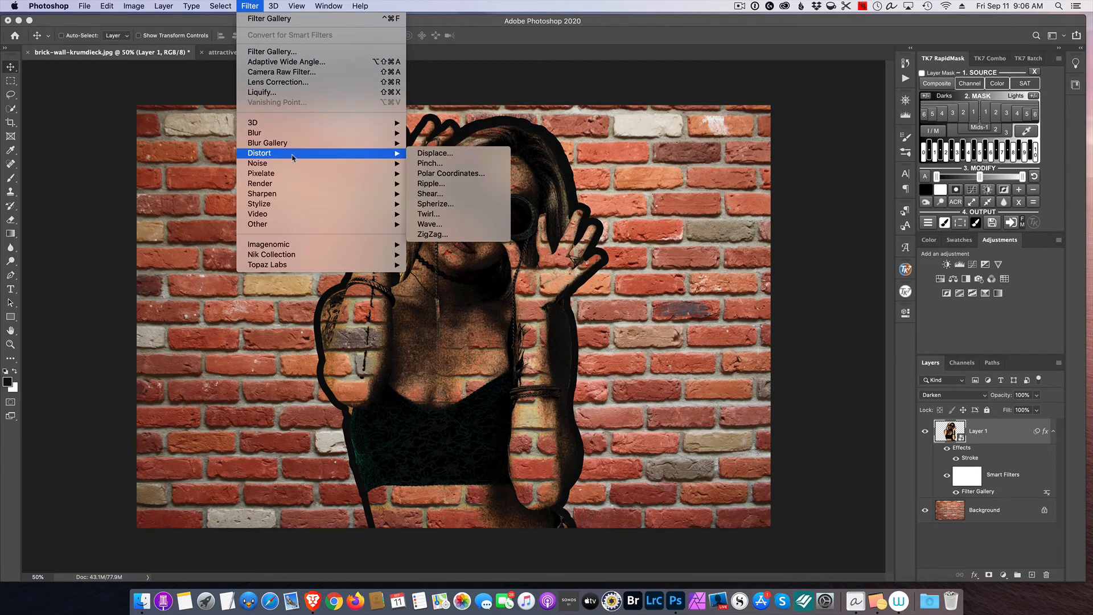
left_click(433, 154)
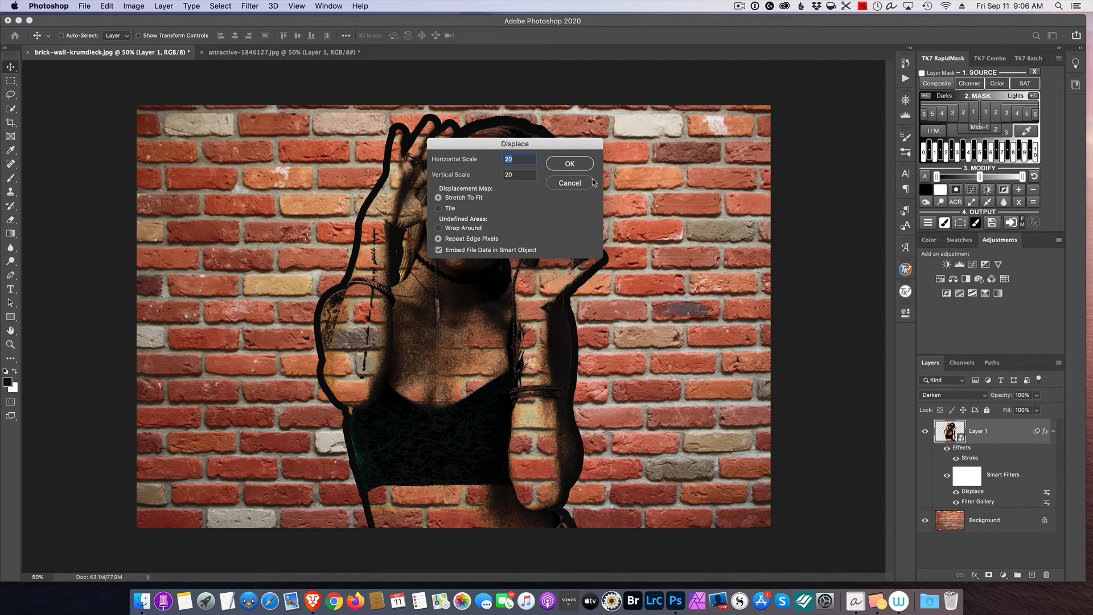
type("15")
double_click(503, 176)
type("15")
left_click(571, 164)
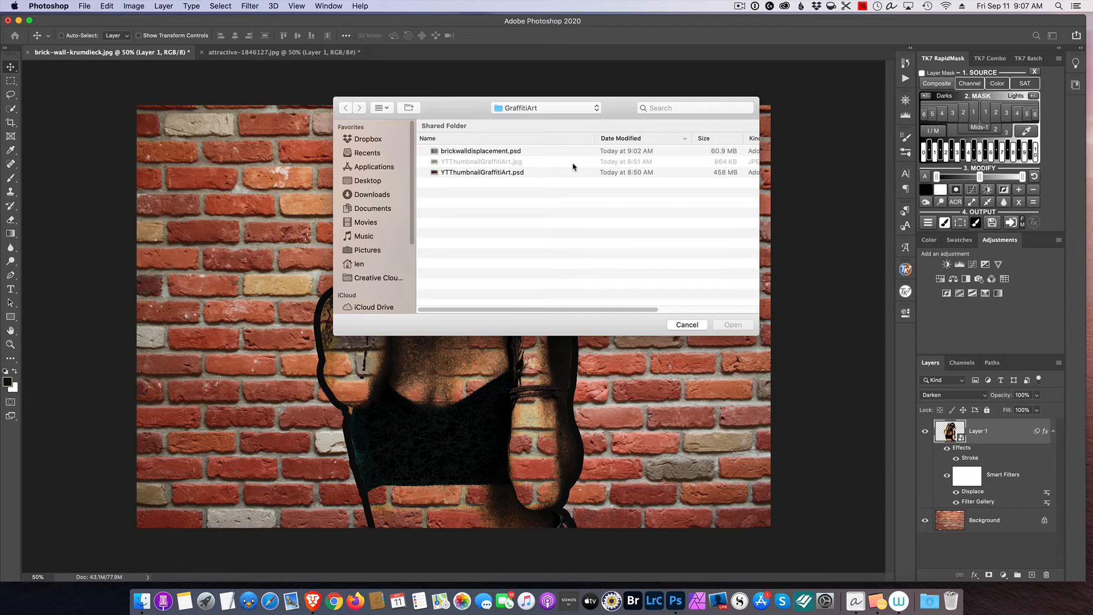
left_click(476, 152)
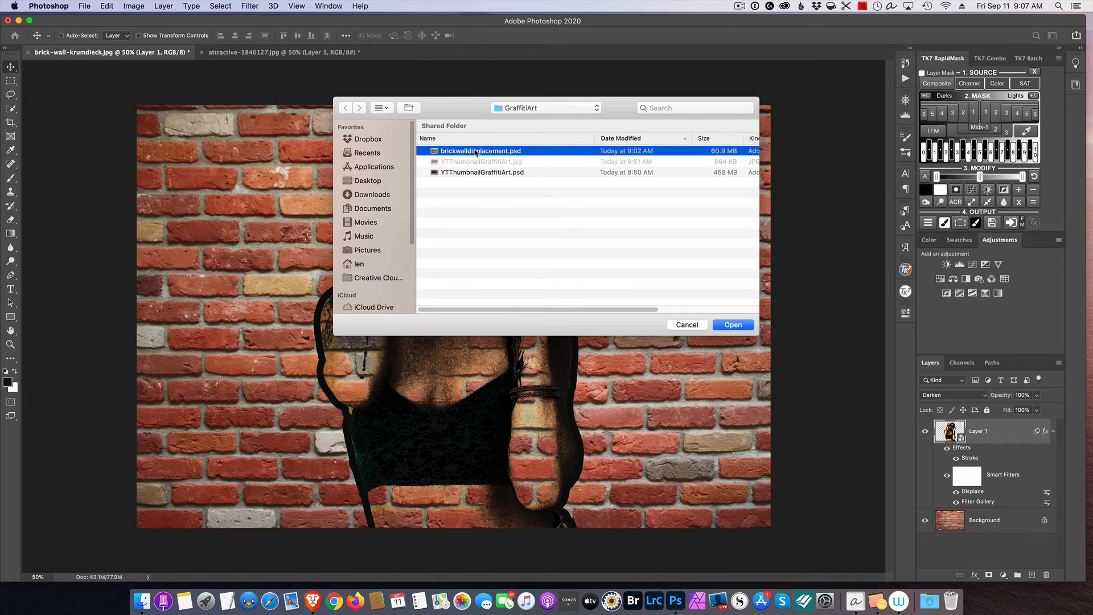
left_click(734, 325)
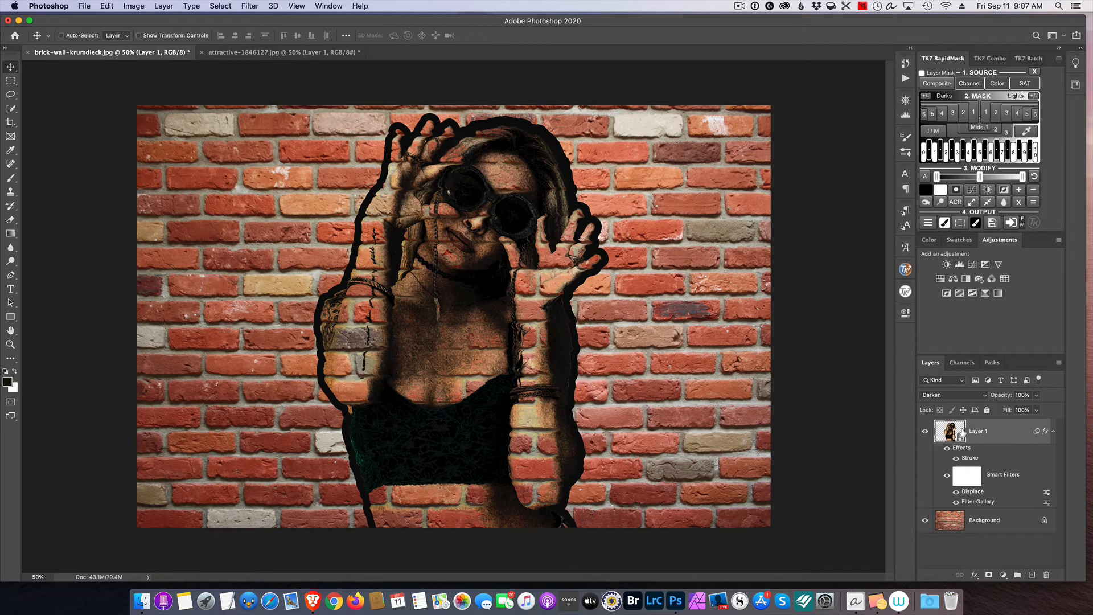
Set the Displace filter's horizontal and vertical scale to 20 with brickwalldisplacement.psd, and lower the woman's layer opacity to 83%
double_click(975, 491)
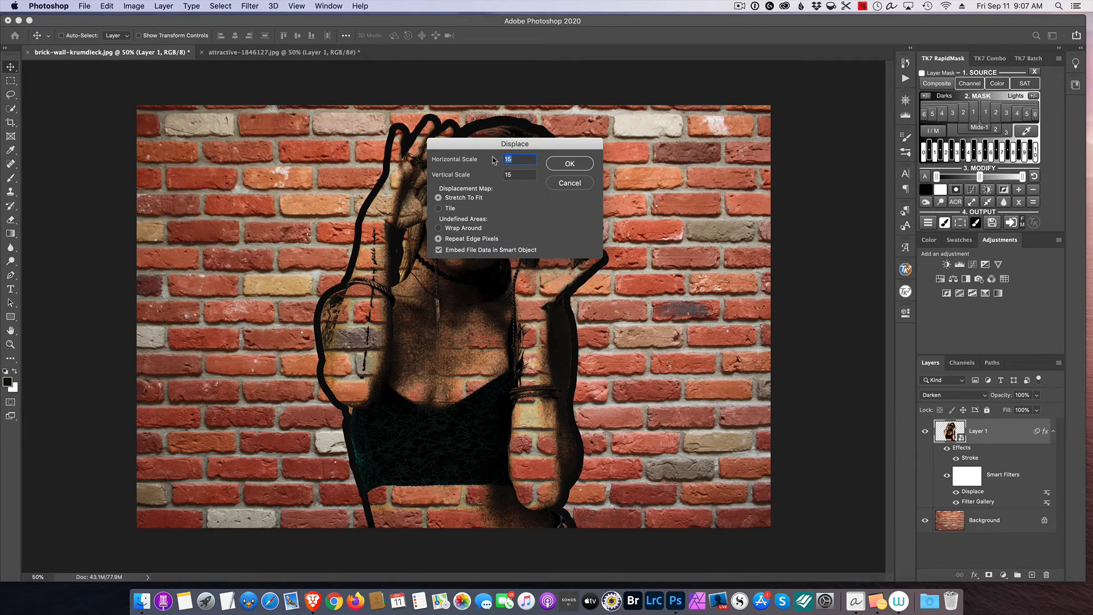
type("20")
double_click(523, 173)
type("20")
left_click(570, 164)
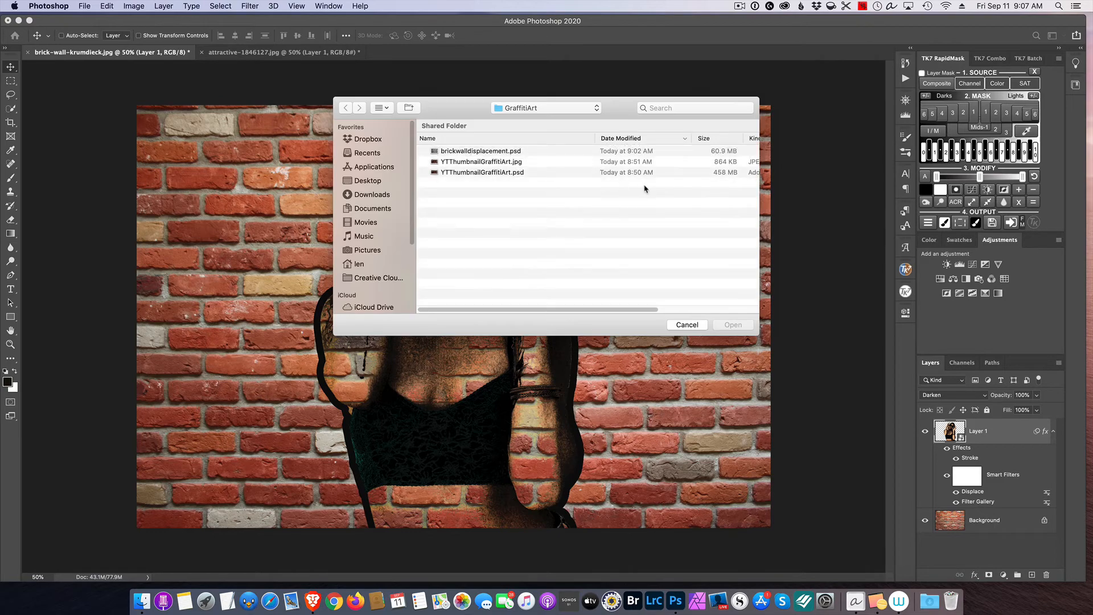
left_click(478, 152)
left_click(731, 324)
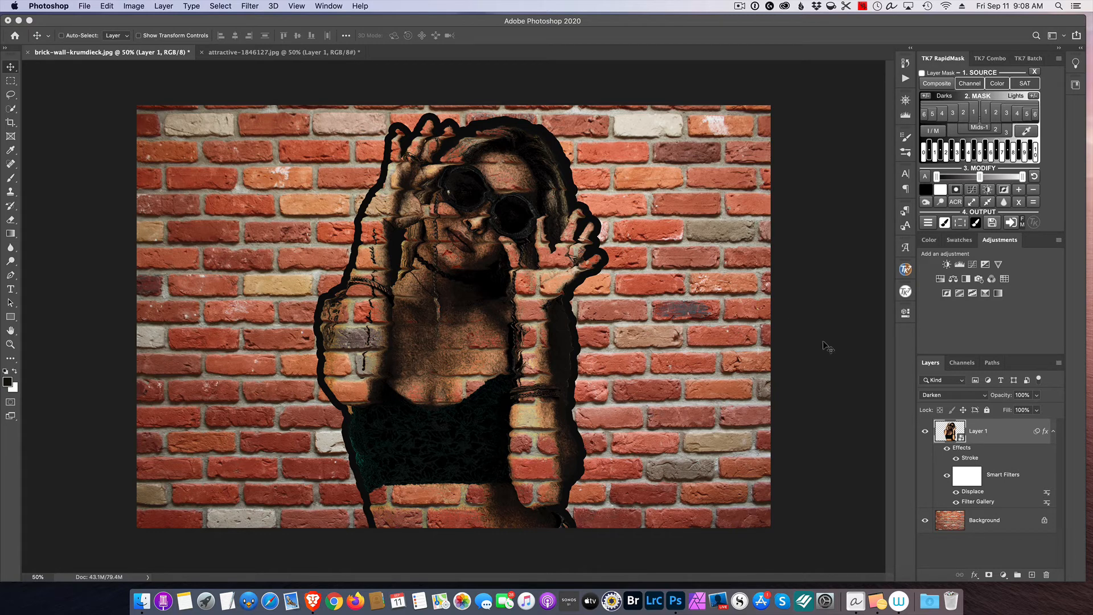
left_click_drag(1004, 399, 995, 402)
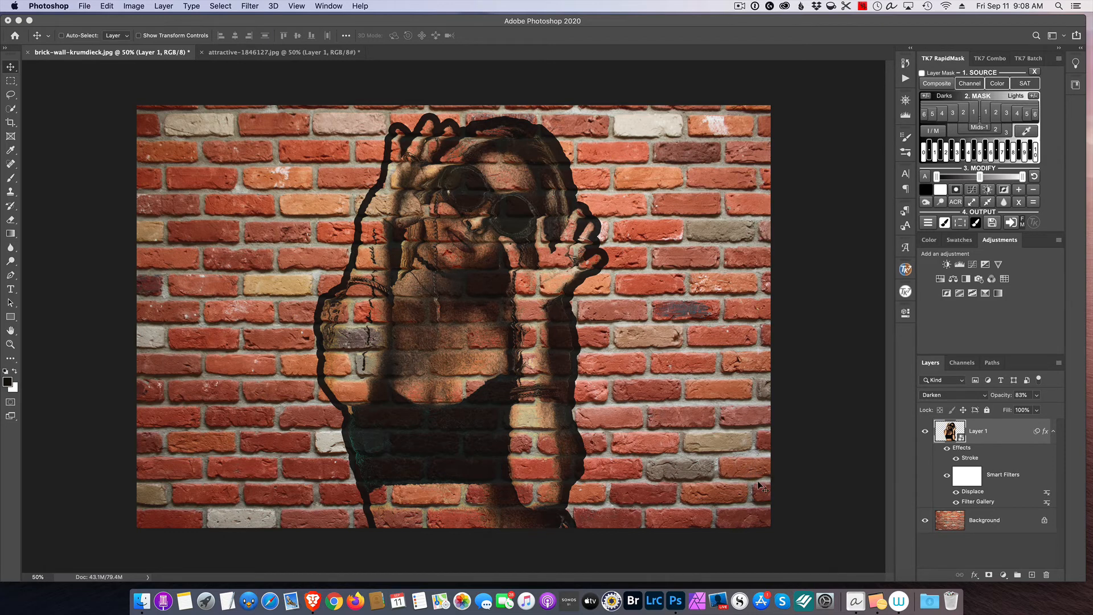
Add a Levels adjustment above the brick background with input levels 44, 1.00 and 255, and compare the wall with and without it
left_click(994, 521)
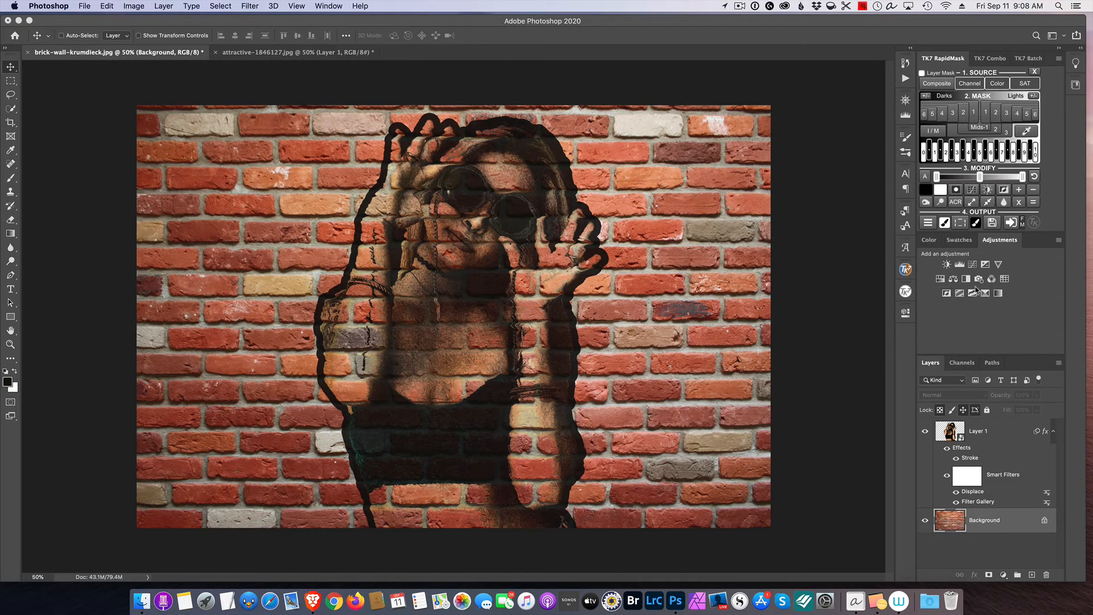
left_click(960, 265)
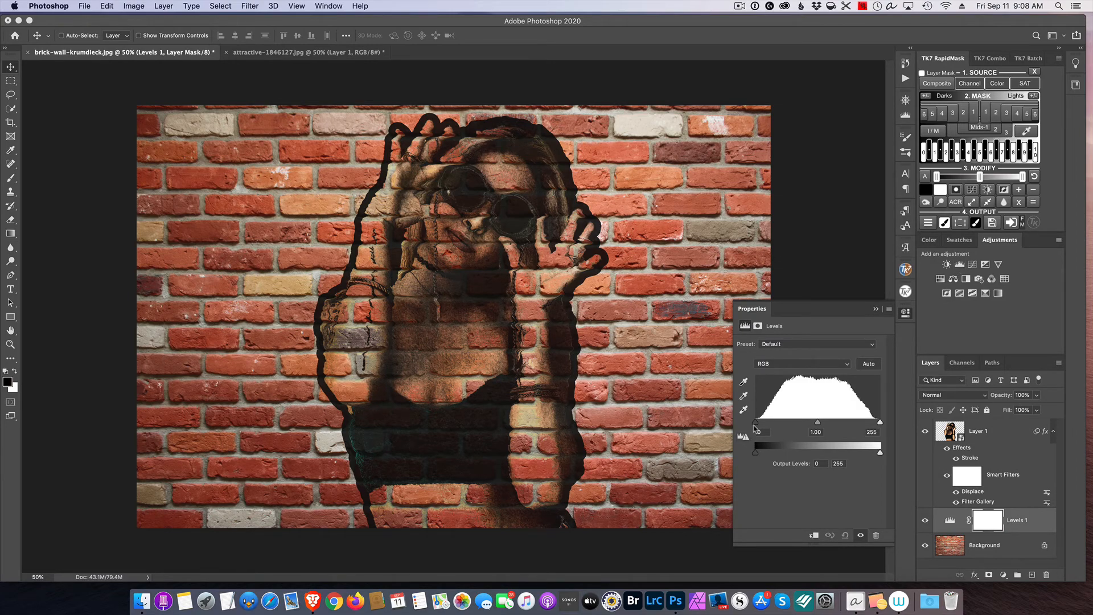
left_click_drag(755, 422, 762, 427)
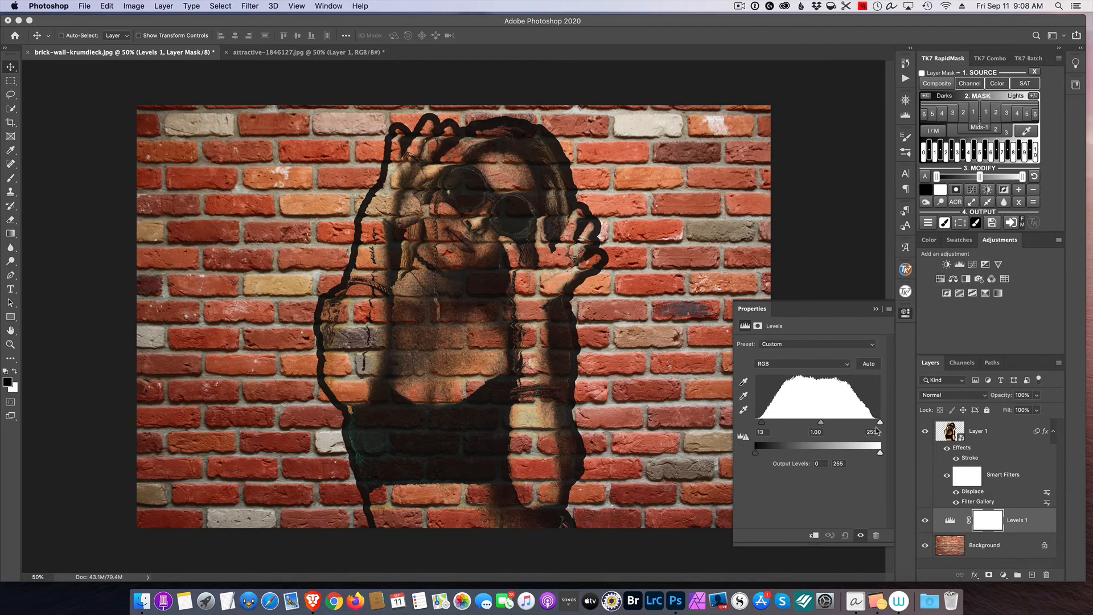
left_click_drag(880, 422, 874, 426)
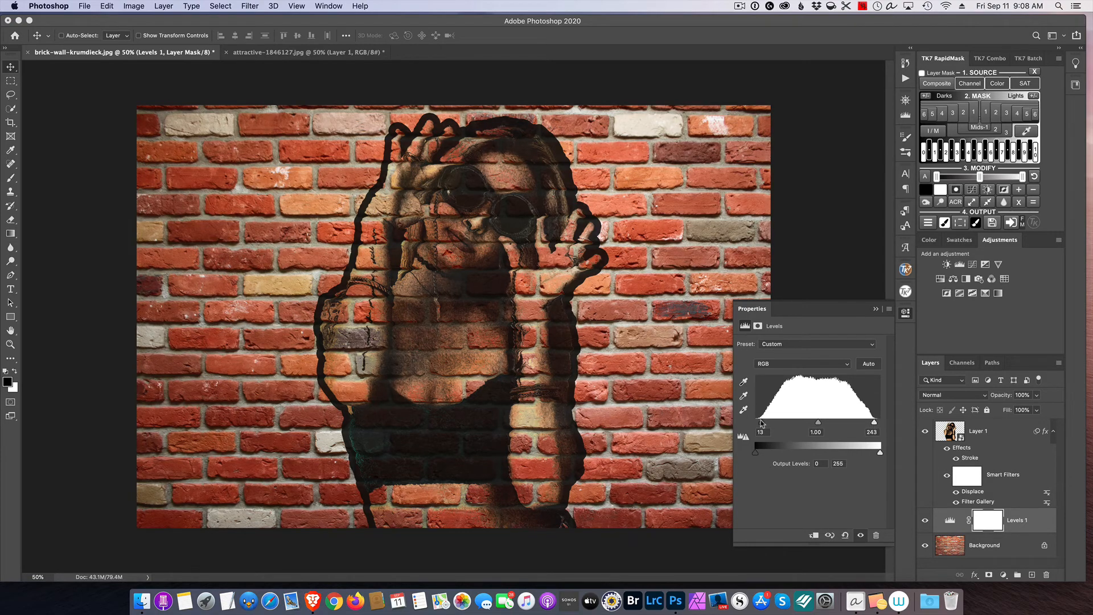
left_click_drag(766, 424, 777, 427)
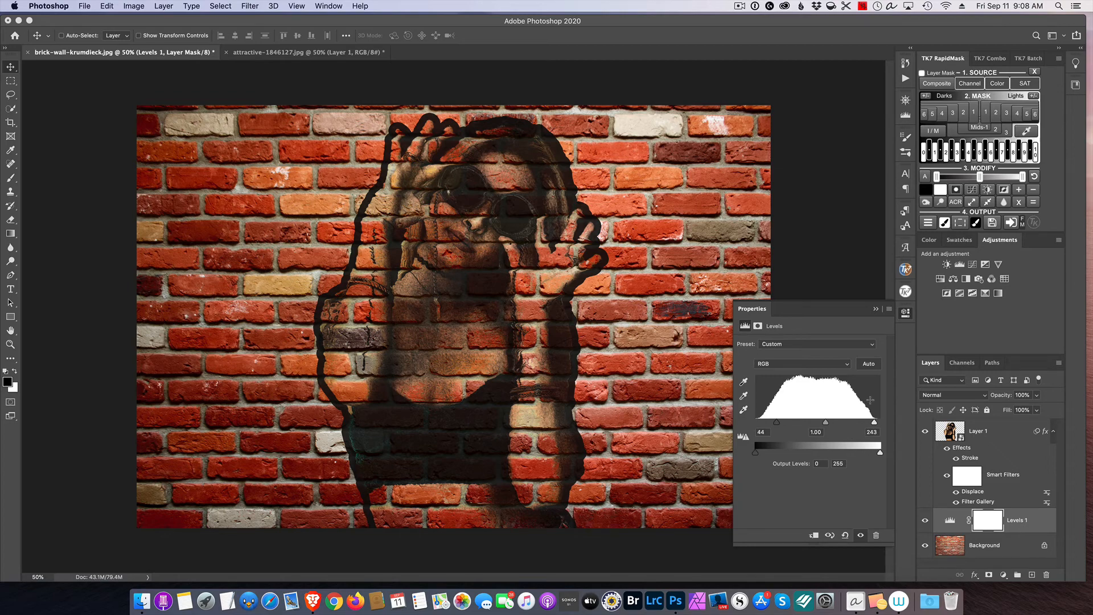
left_click_drag(874, 423, 884, 424)
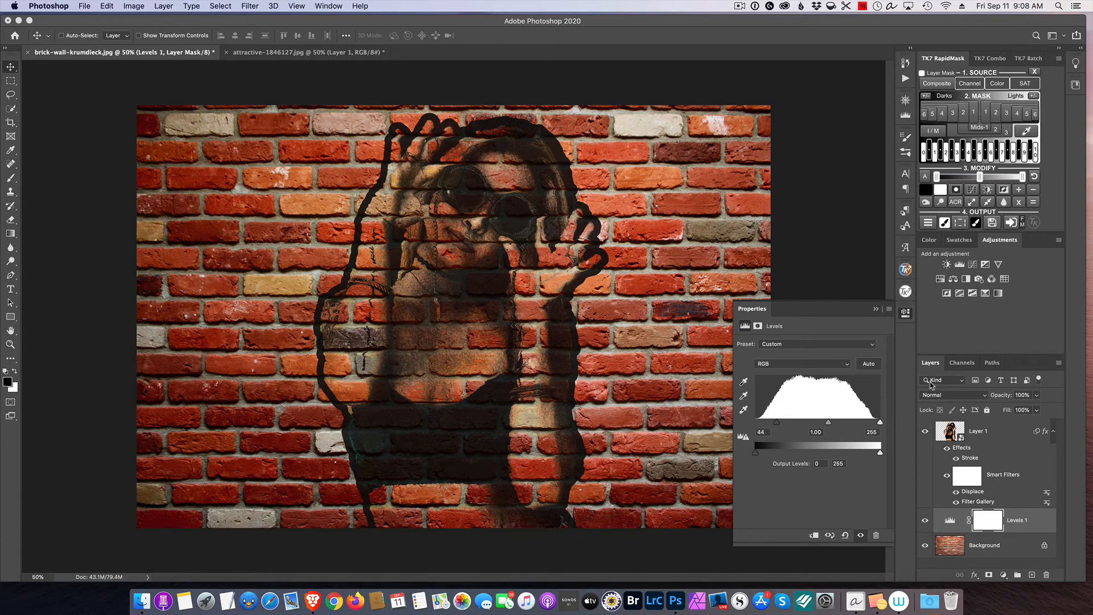
left_click(873, 309)
left_click(926, 521)
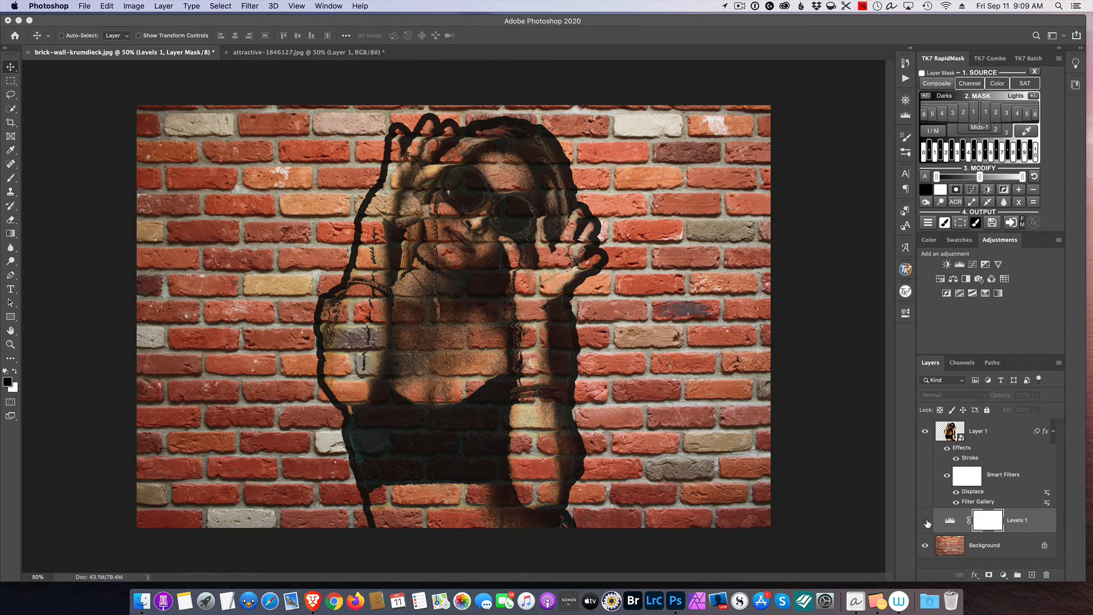
left_click(926, 522)
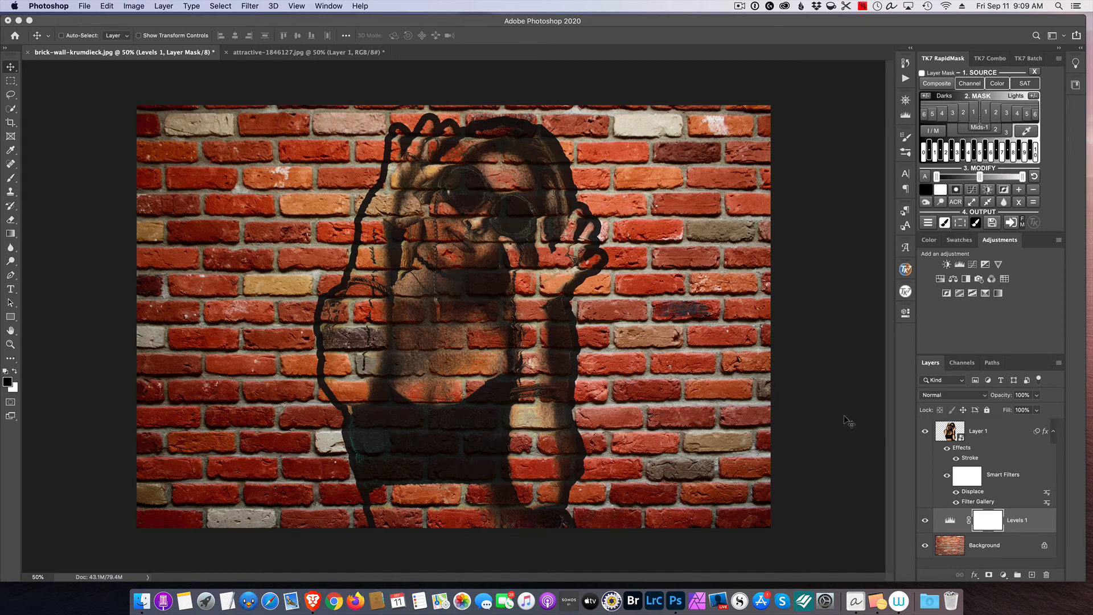
Stamp all visible layers into a new merged layer above the woman's layer, leaving only that layer visible
left_click(1011, 436)
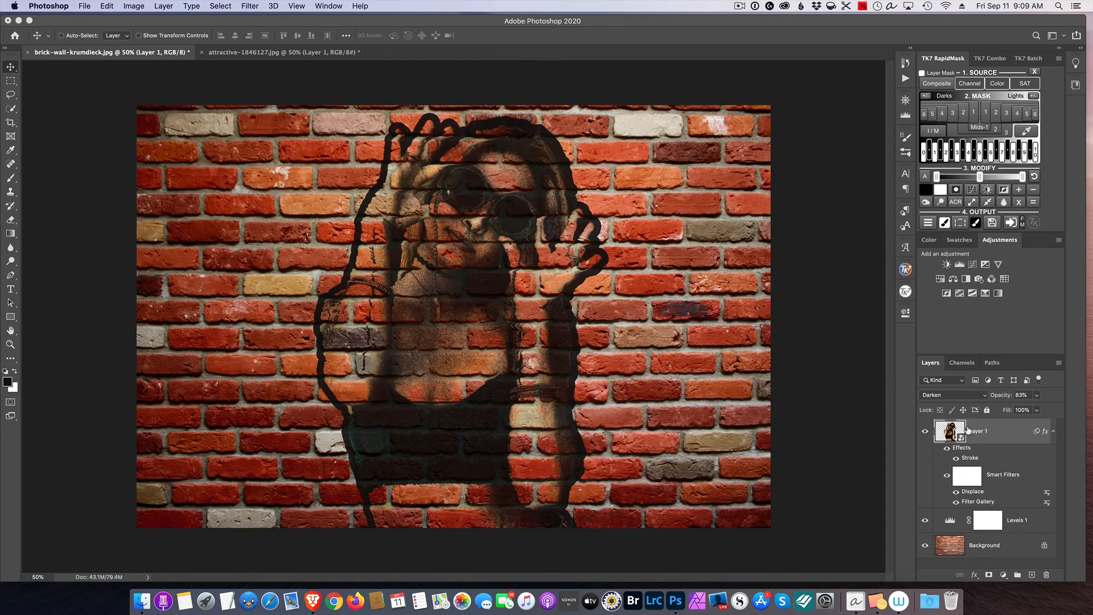
key("super")
key("super+alt+shift+e")
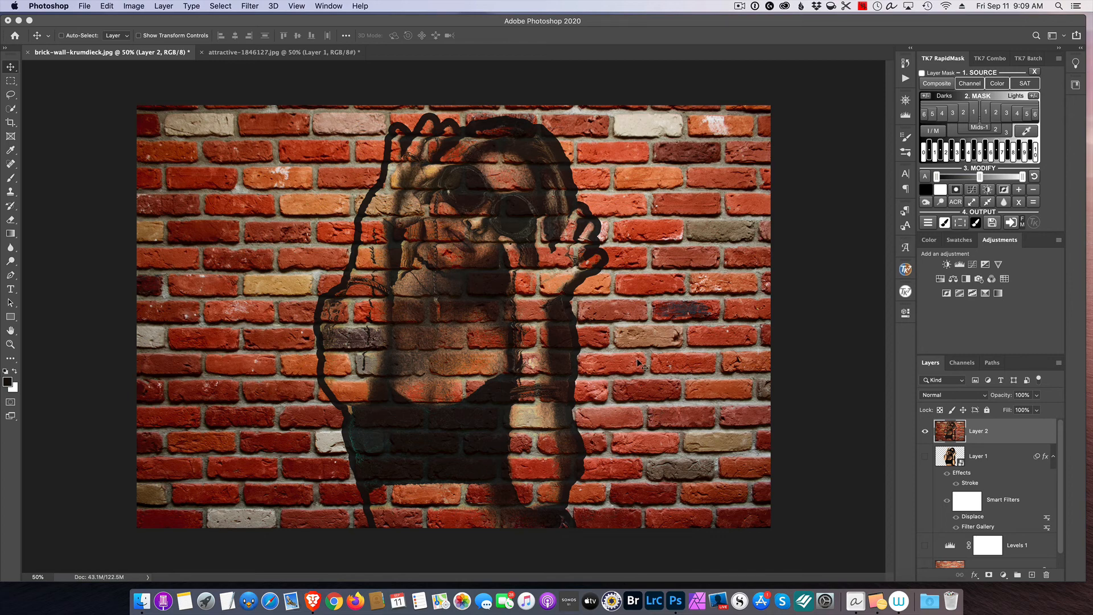
key("super+t")
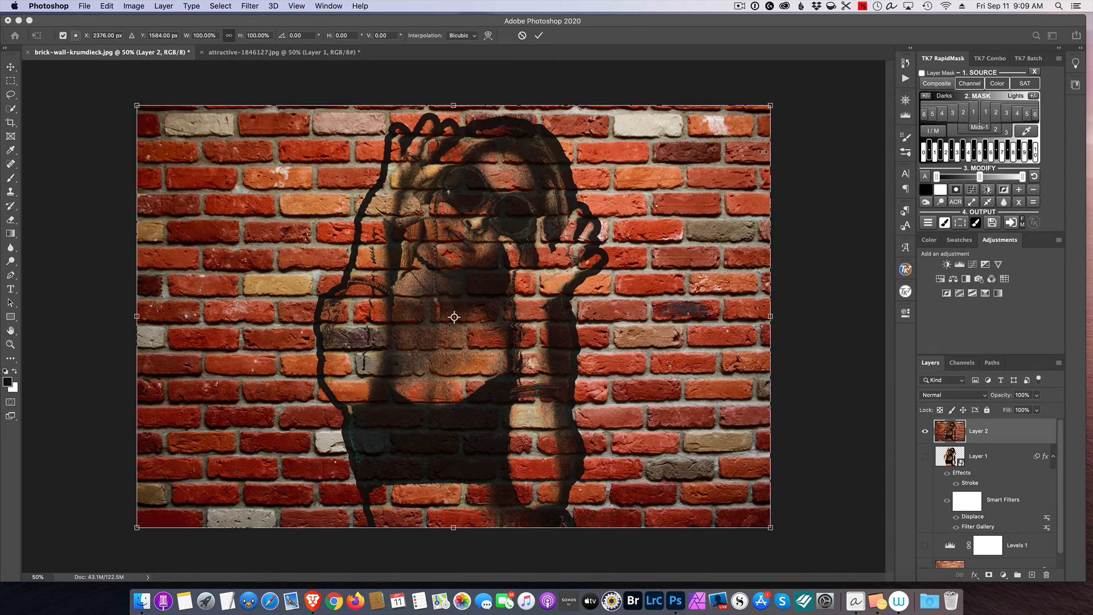
right_click(759, 117)
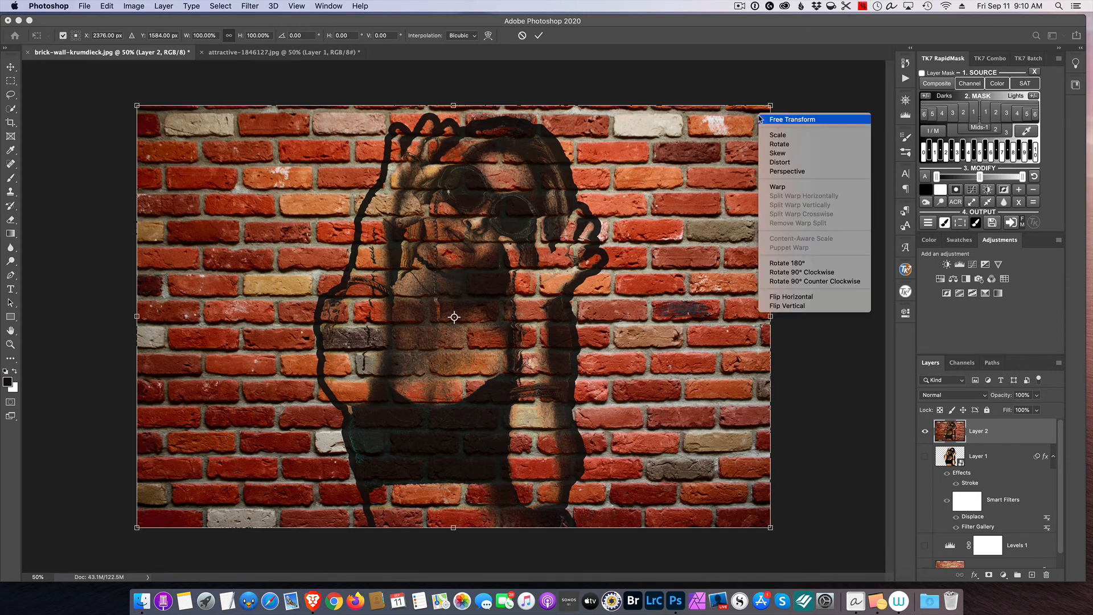
left_click(816, 174)
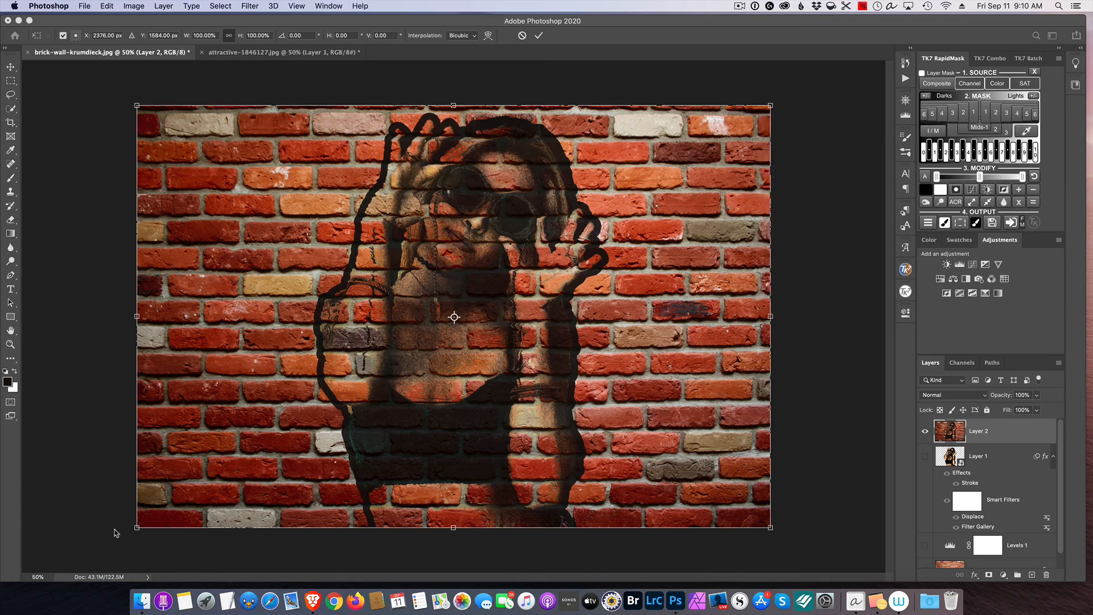
left_click_drag(137, 528, 138, 551)
key("Return")
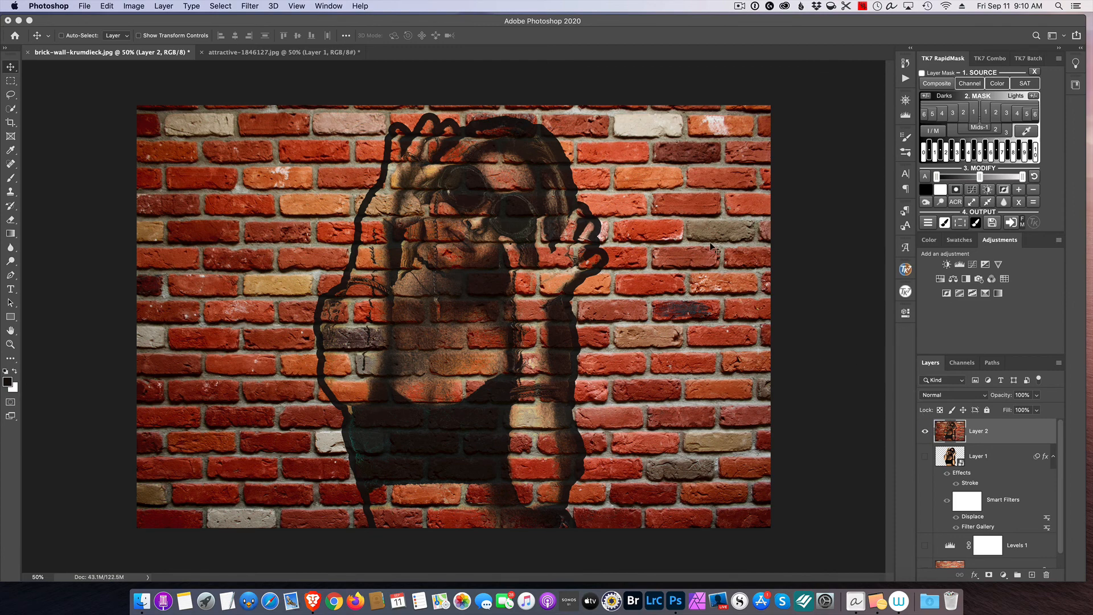
Apply a Perspective transform to the merged layer, stretching its left edge evenly up and down to about 108% height
key("super+t")
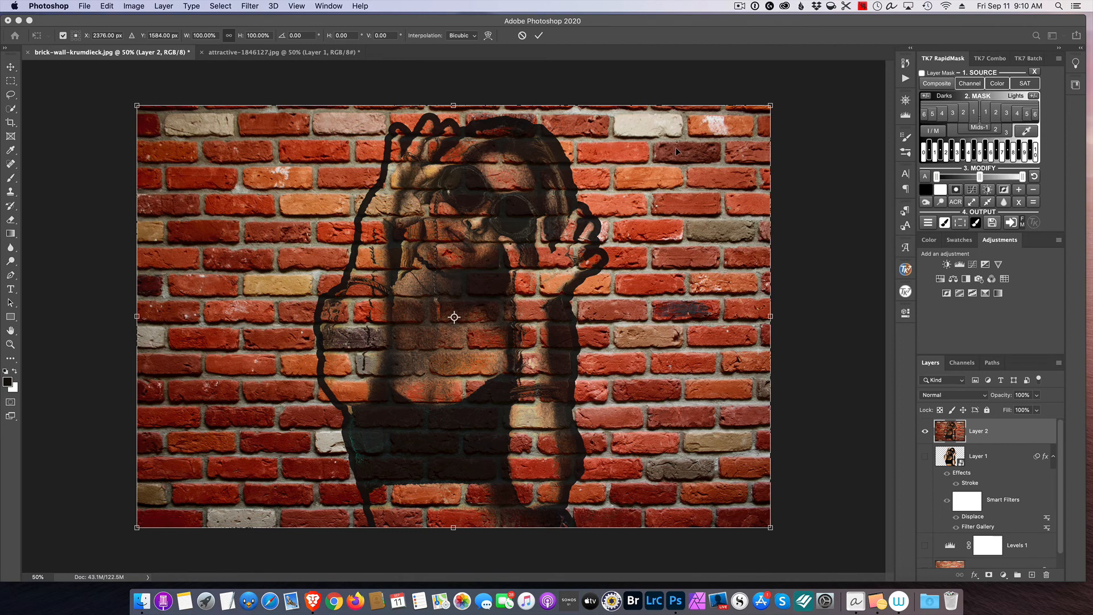
right_click(739, 128)
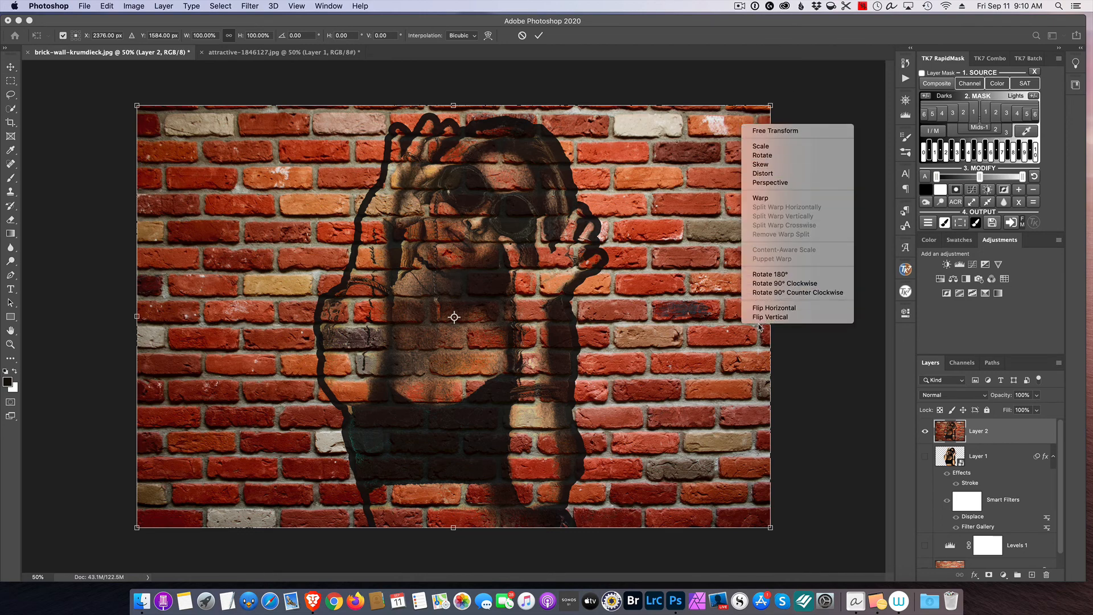
left_click(778, 184)
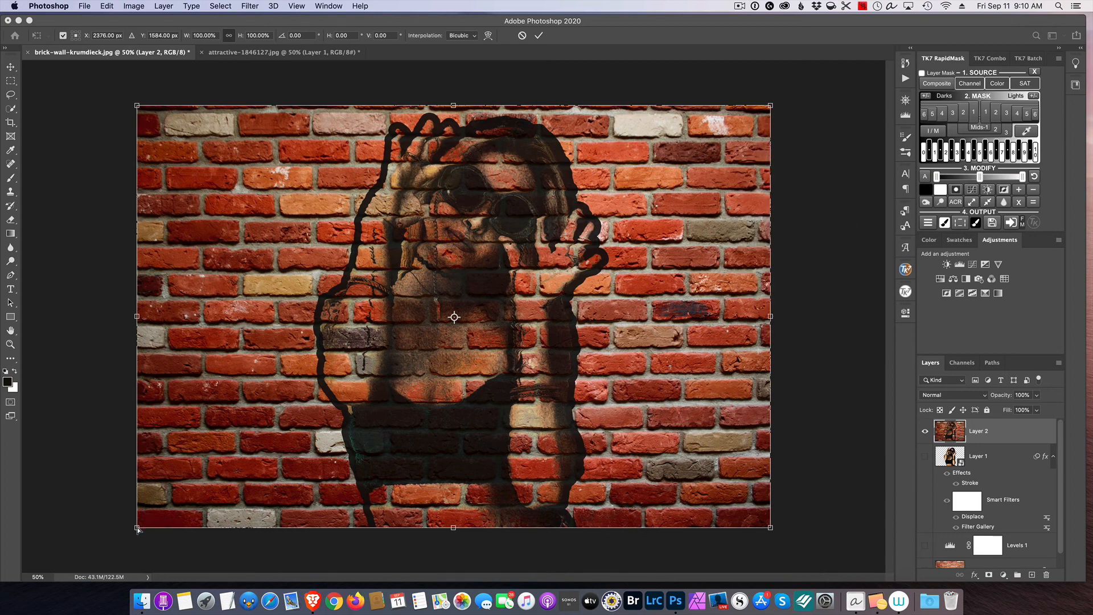
left_click_drag(139, 526, 152, 546)
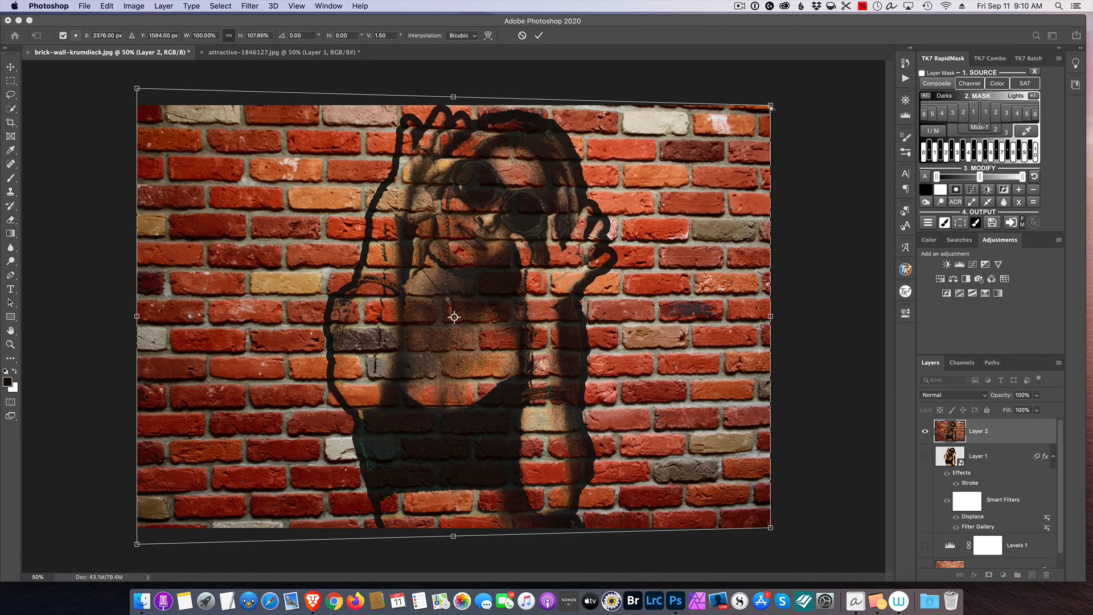
left_click_drag(769, 104, 772, 108)
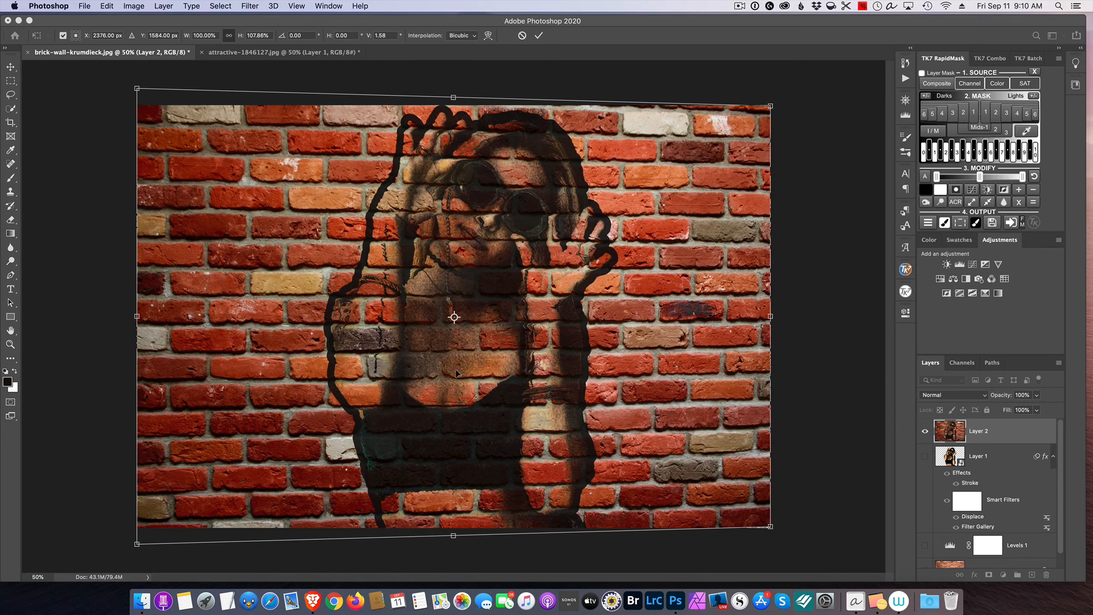
key("Return")
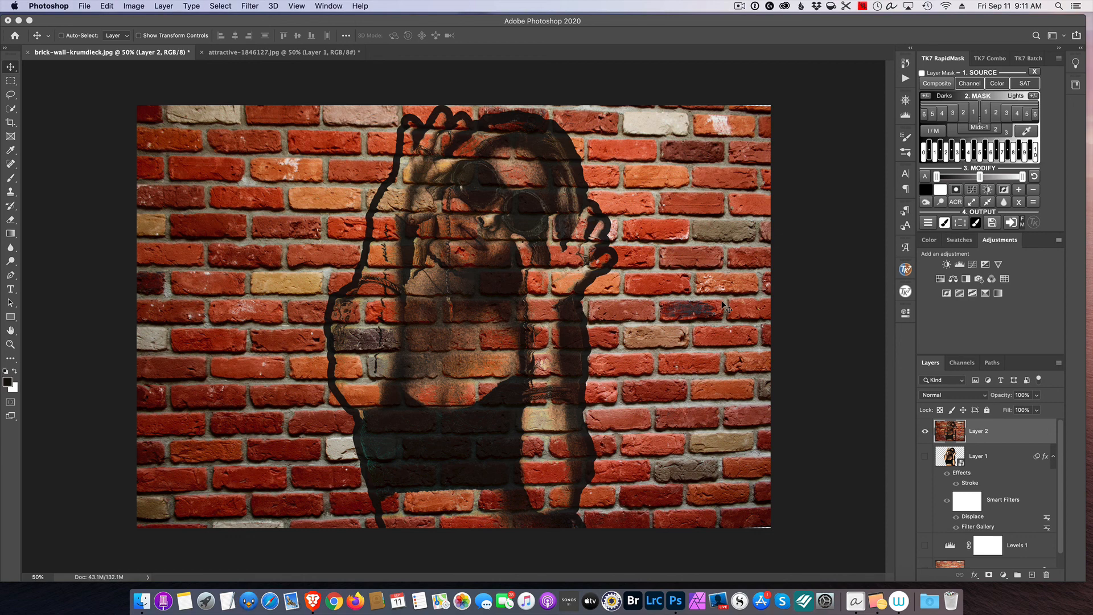
left_click(740, 6)
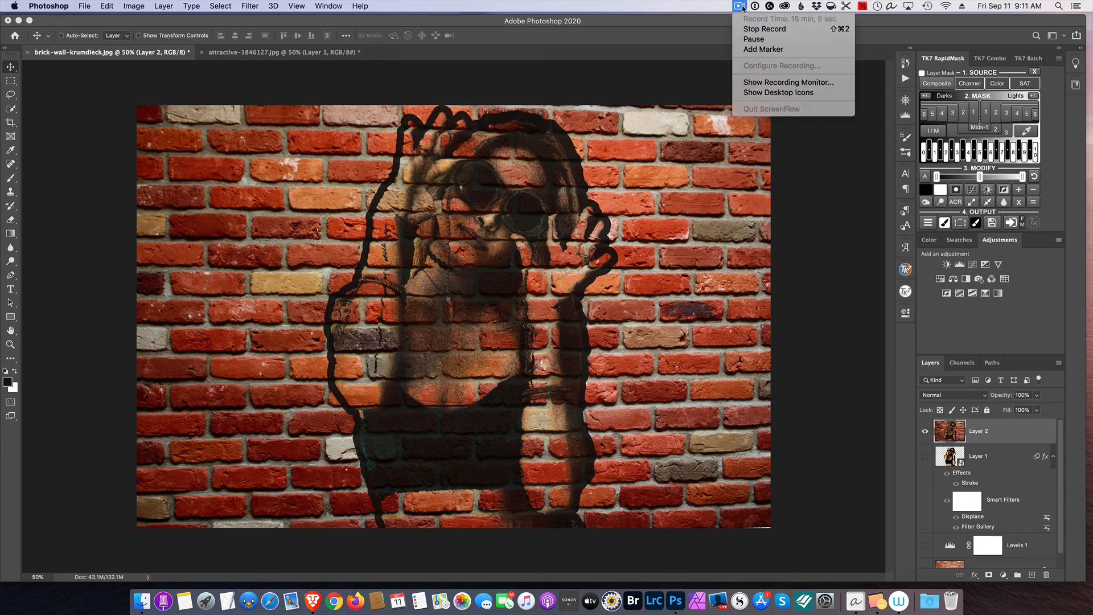
left_click(755, 29)
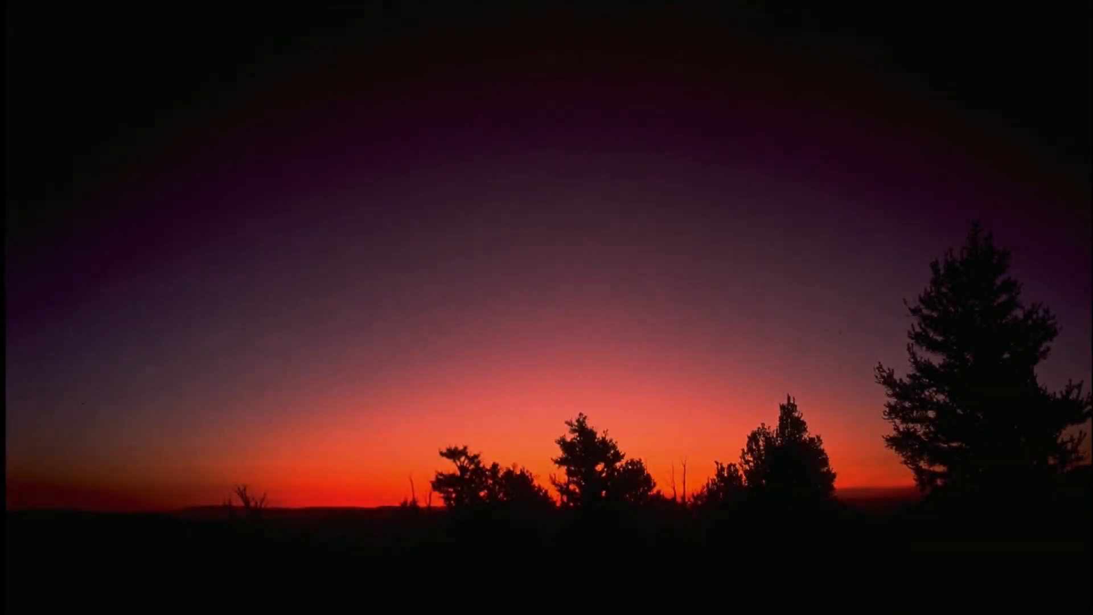